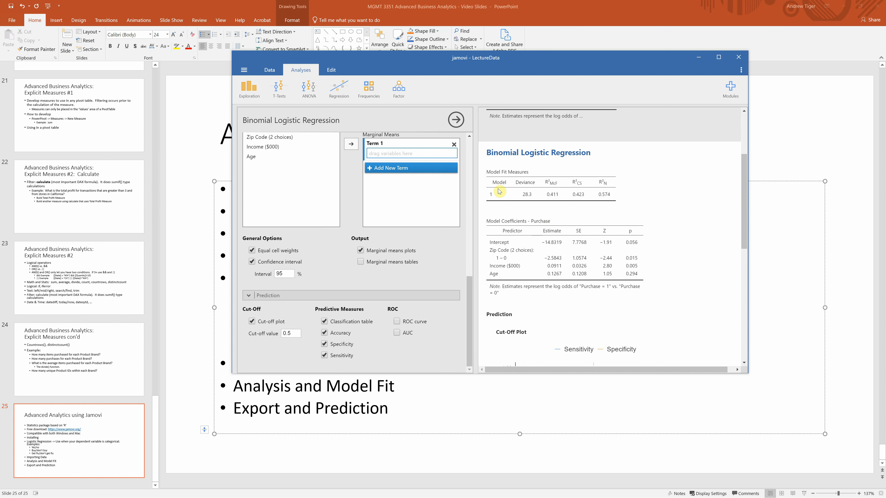
click(490, 153)
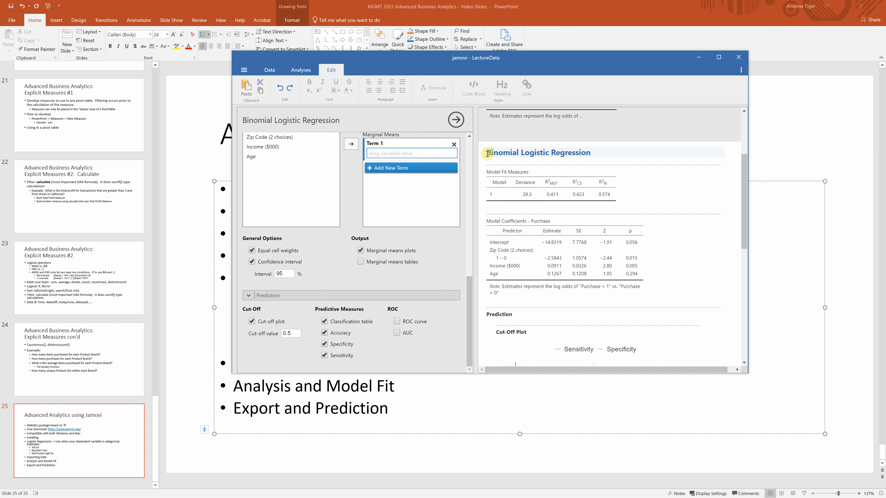
drag(487, 153, 616, 298)
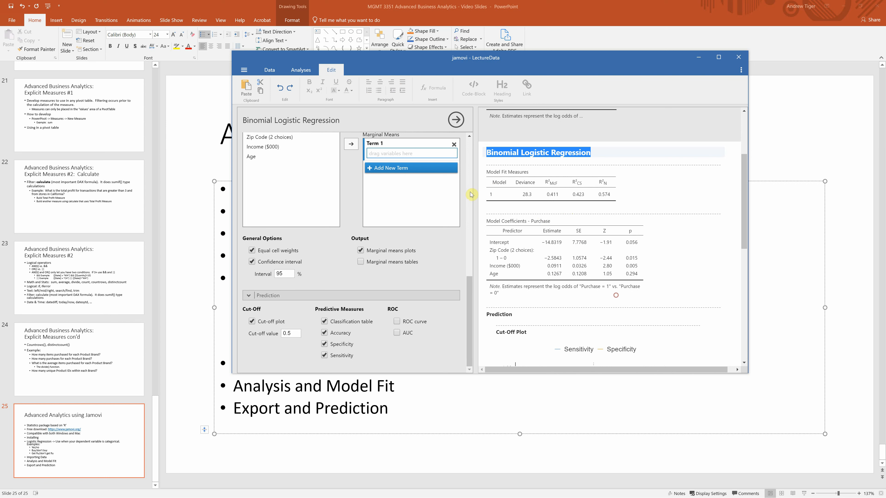
click(492, 162)
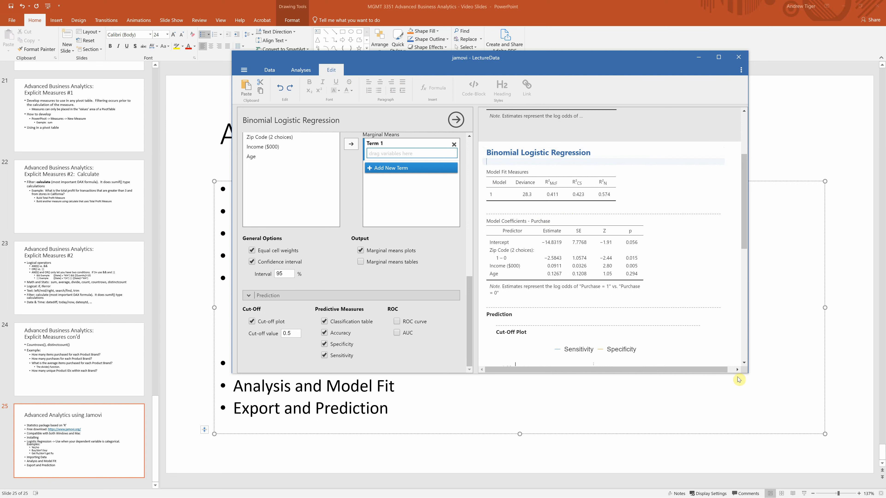
mouse_move(744, 233)
mouse_down()
mouse_move(745, 317)
mouse_move(744, 225)
mouse_up()
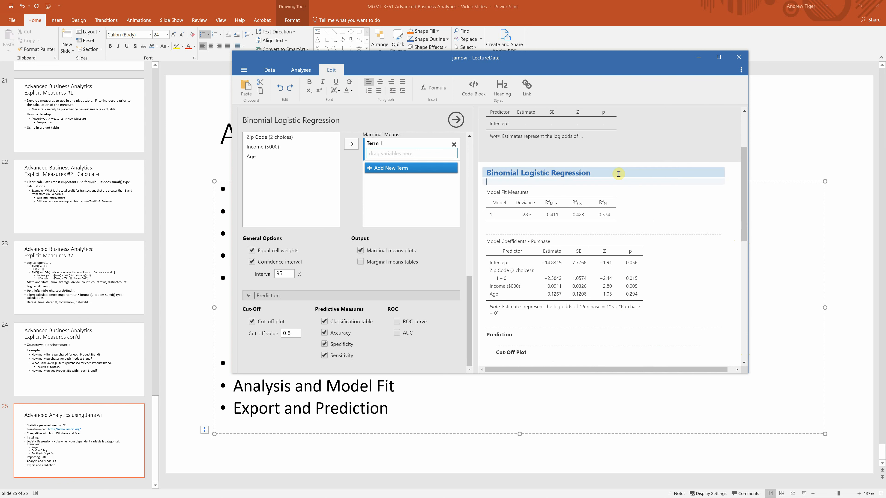
Step: Copy the complete results of the filled-in Binomial Logistic Regression analysis to the clipboard
right_click(618, 173)
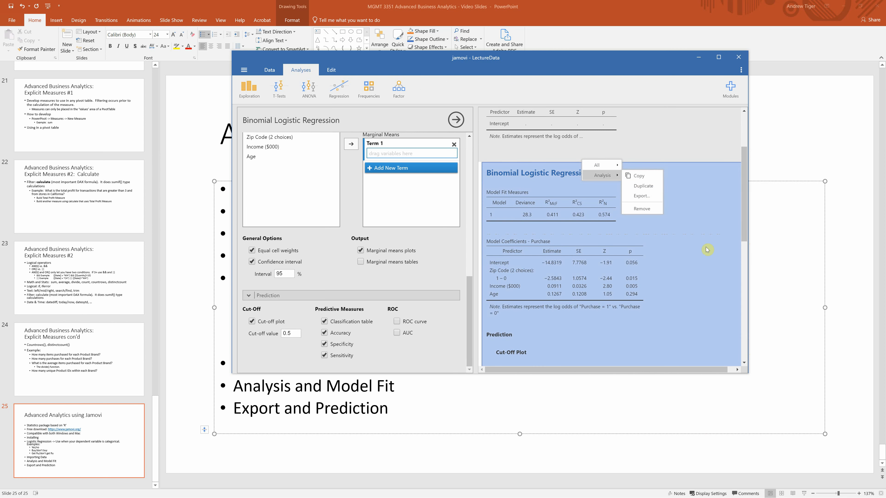
click(706, 247)
drag(744, 235, 744, 142)
right_click(619, 263)
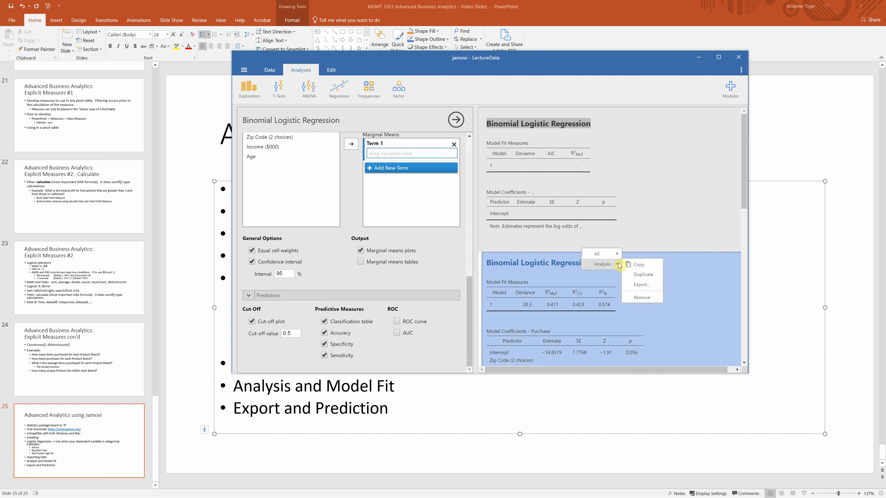
click(644, 269)
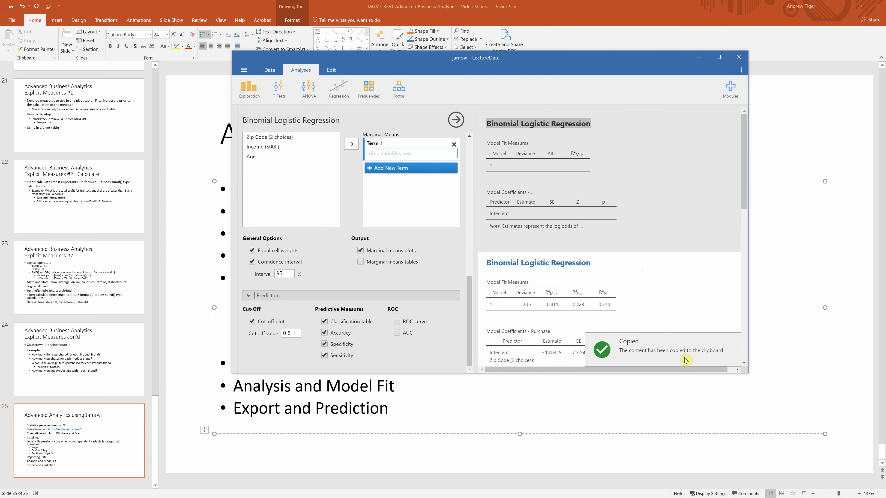
Step: Switch to the Logistic_Regression workbook in Excel and paste the copied results at cell H1 of the Logistic Regression Data sheet
key(alt+Tab)
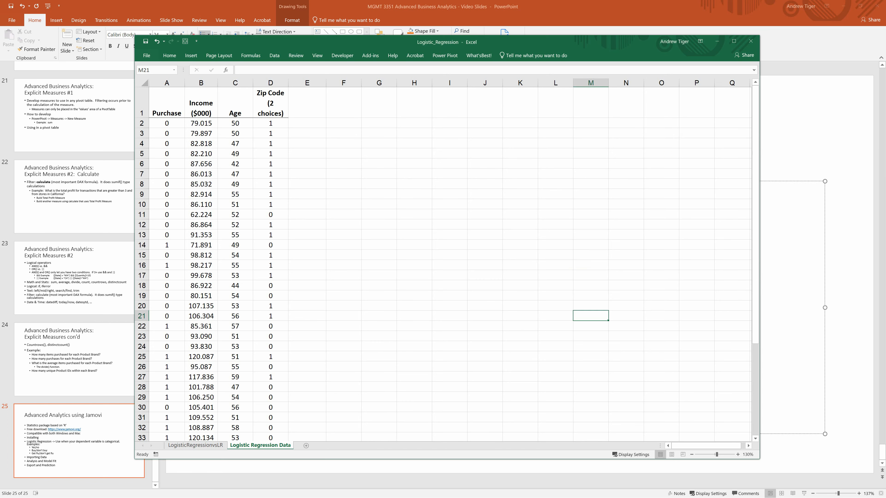
click(414, 107)
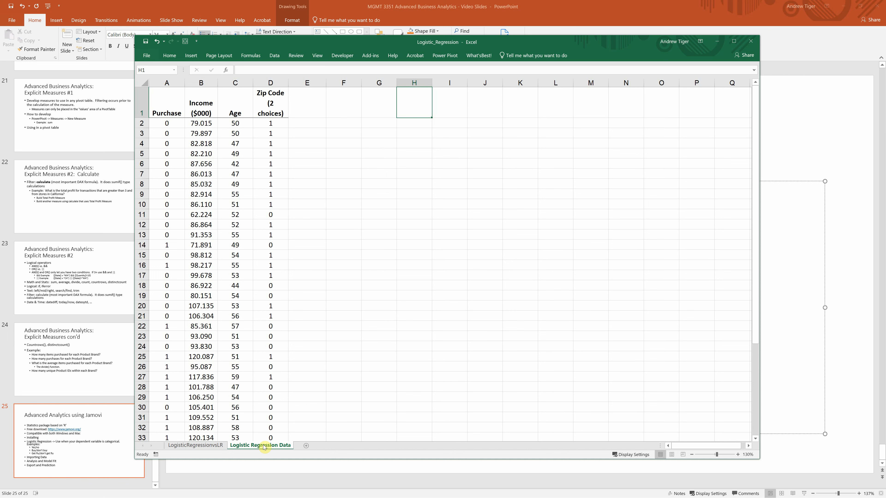
right_click(406, 113)
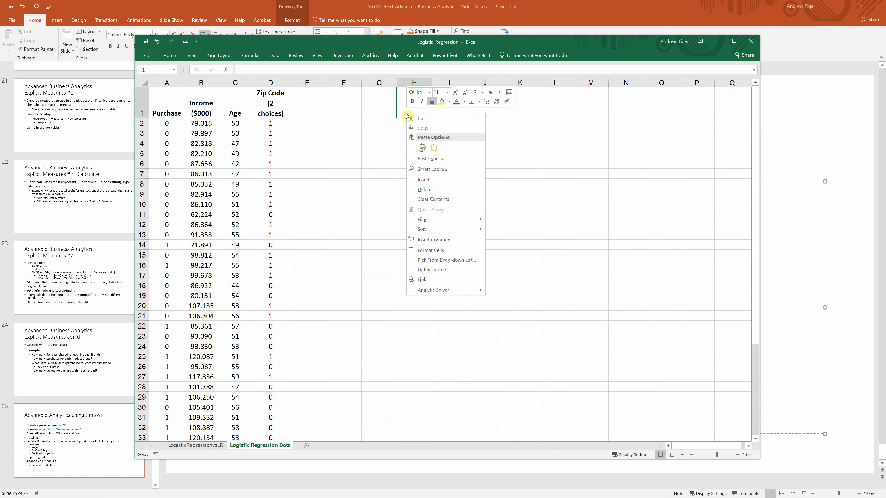
click(424, 146)
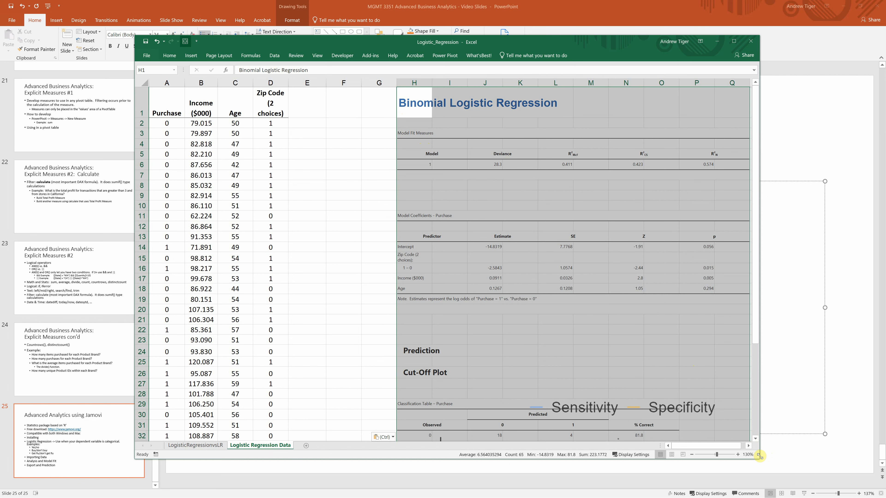
Step: Widen the workbook window and delete the pasted cut-off plot picture that overlaps the result tables
drag(759, 456, 871, 458)
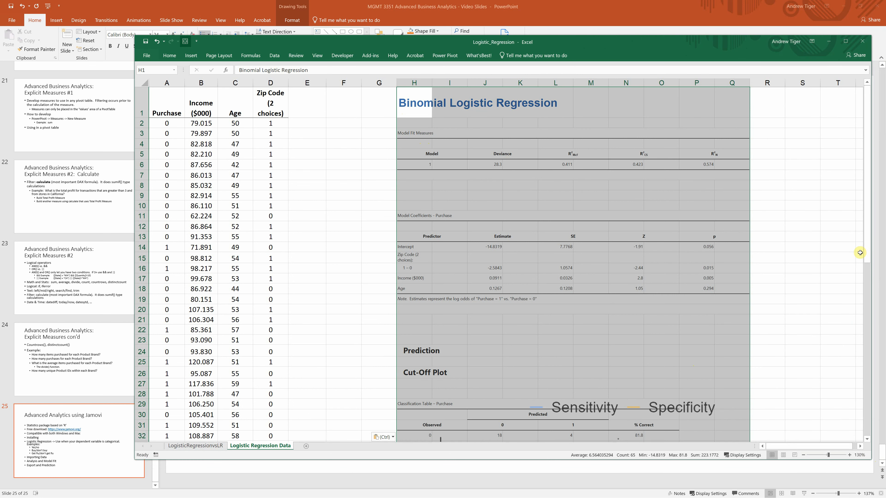
scroll(860, 279, down, 6)
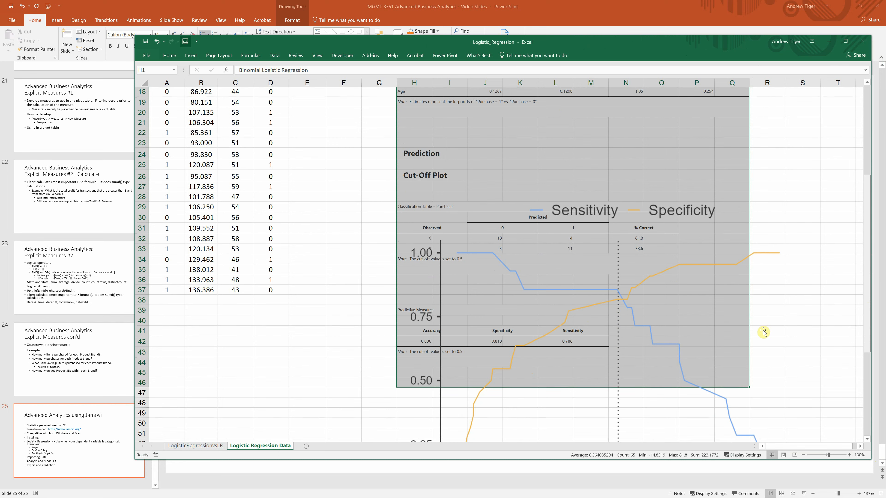
click(673, 290)
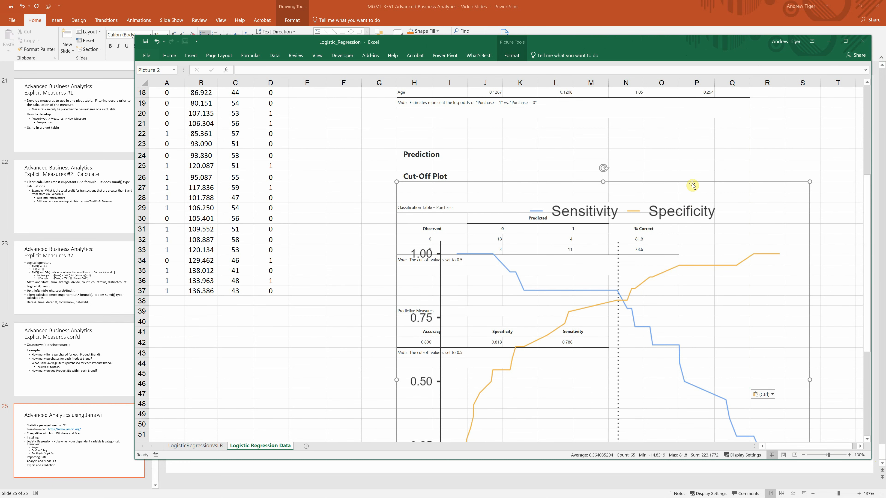
key(Delete)
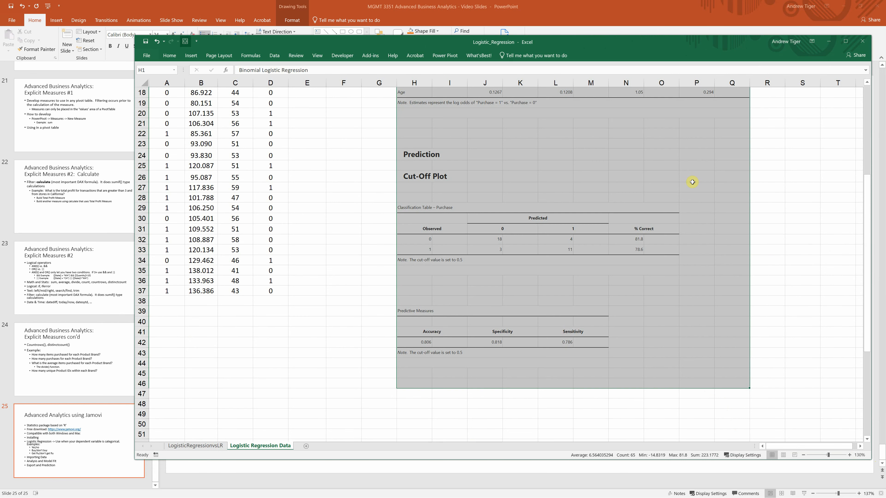
Step: Add the column heading "Logit" in cell E1, beside the Zip Code heading
scroll(712, 238, up, 2)
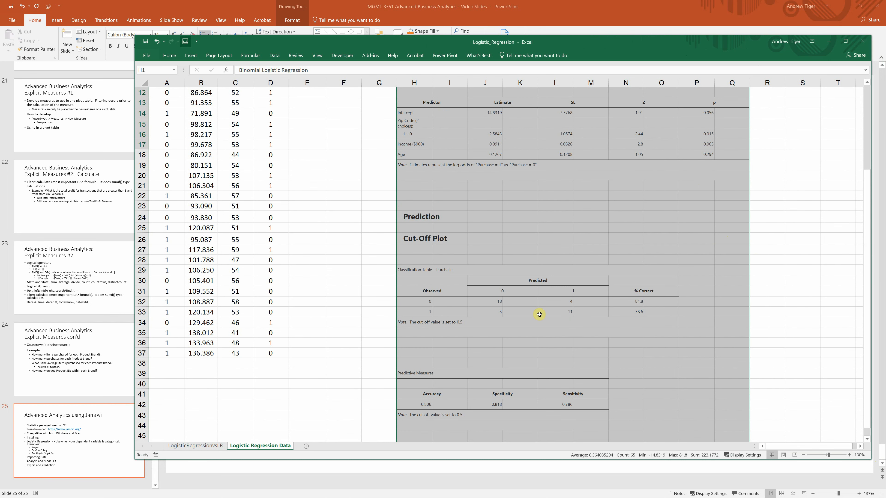
drag(577, 303, 579, 322)
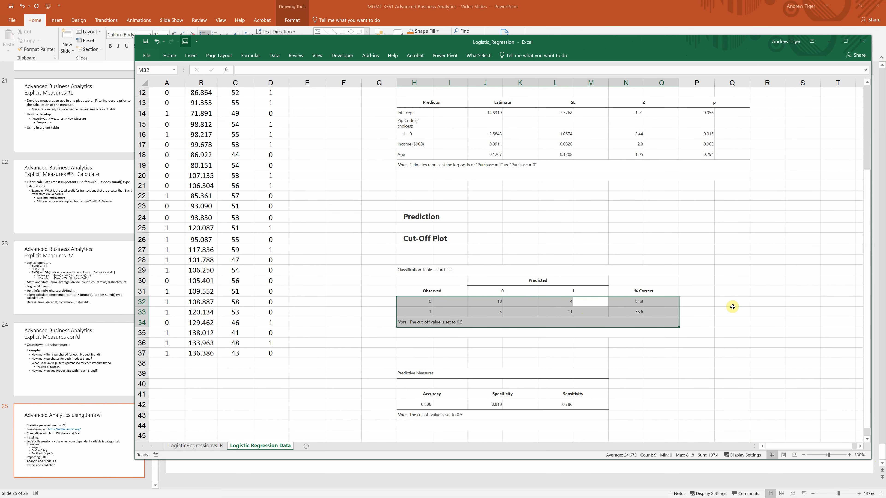
scroll(775, 305, up, 4)
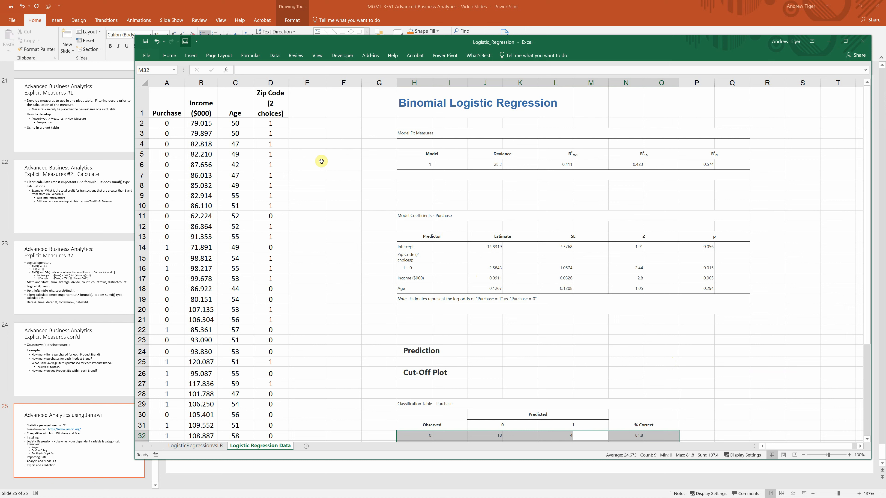
click(314, 107)
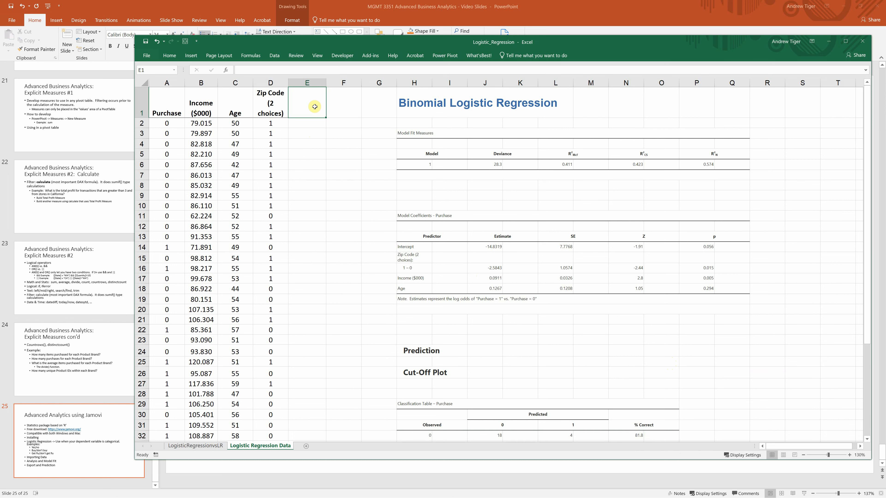
text(Logit)
Step: Examine the model coefficient estimates, the linear and logistic formulas on the LogisticRegressionvsLR sheet, and the data columns each coefficient belongs to
click(491, 246)
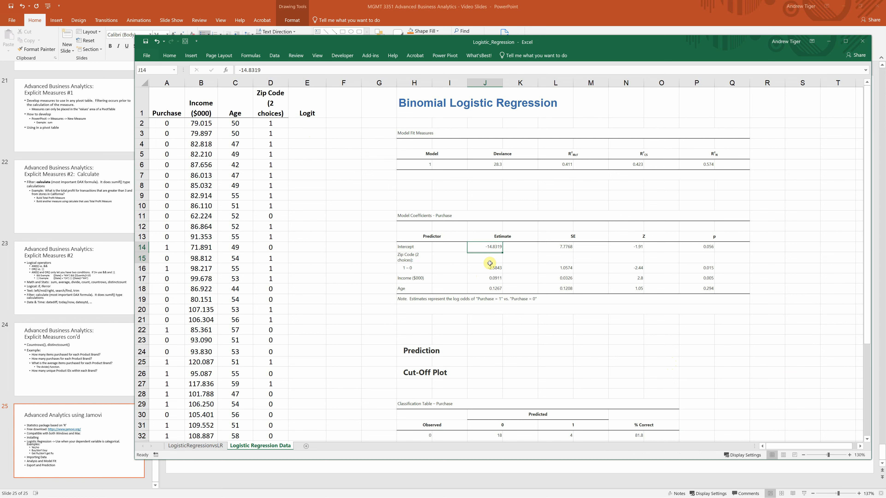
drag(489, 263, 486, 287)
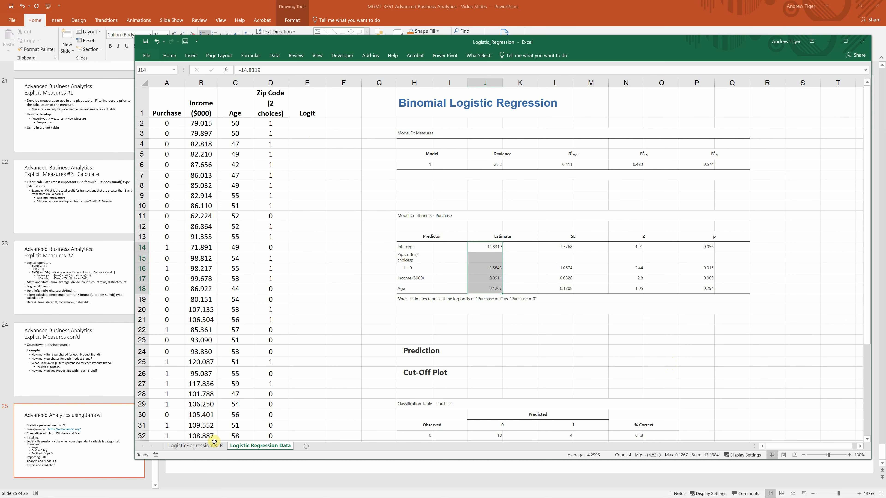
click(211, 449)
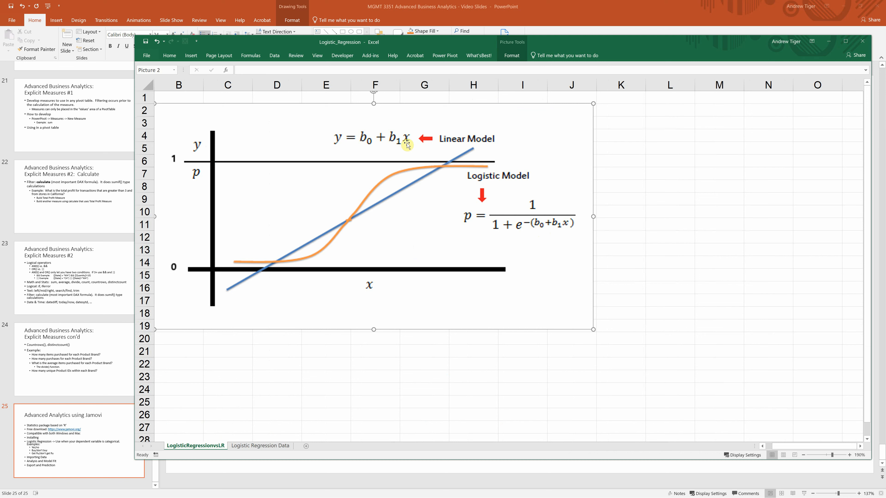
click(273, 447)
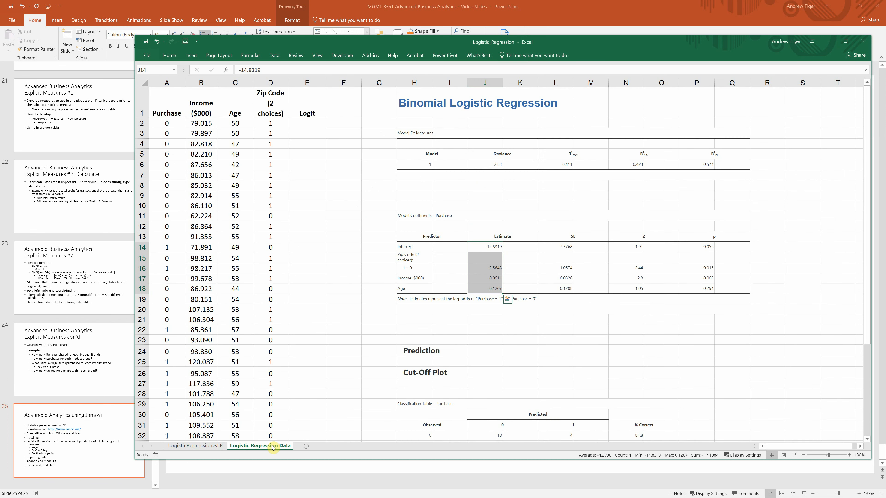
click(479, 249)
click(475, 268)
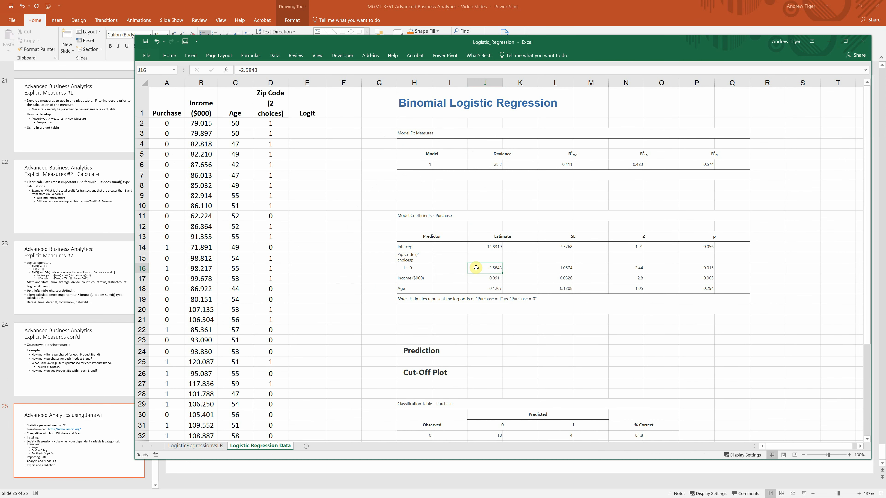
click(269, 124)
click(492, 279)
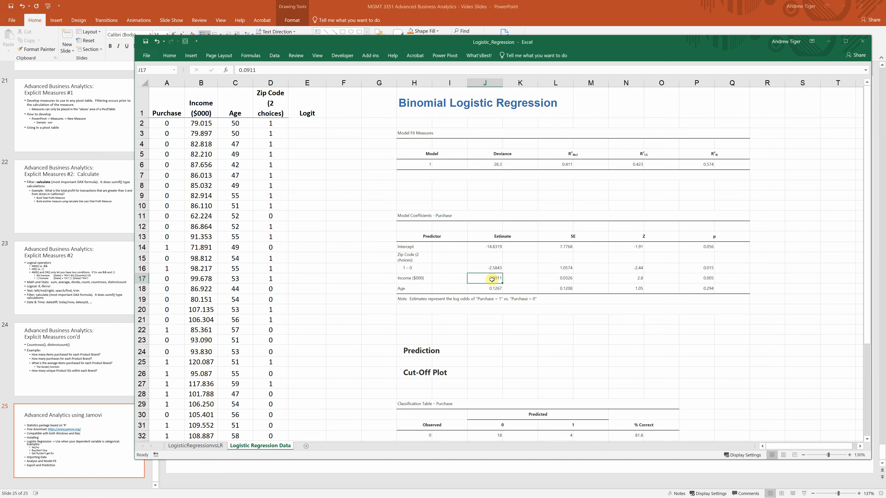
click(195, 125)
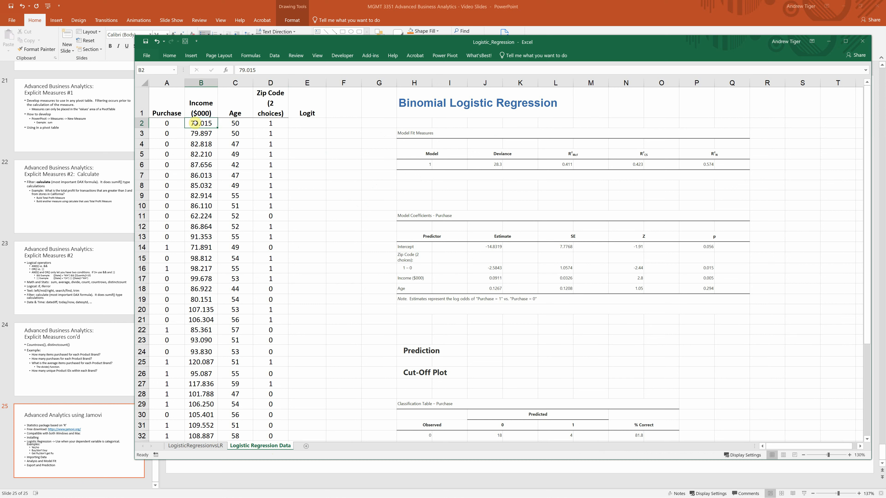
click(487, 289)
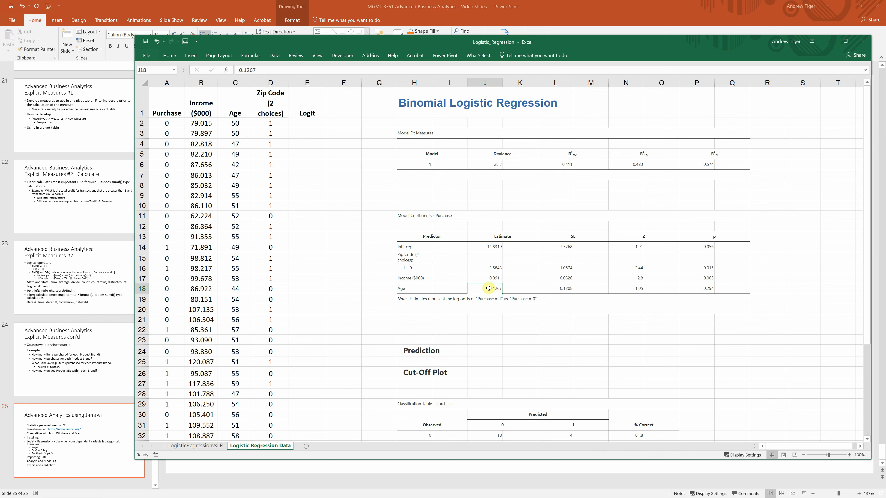
click(305, 202)
Step: Insert a blank row above the heading row of the data sheet
click(143, 102)
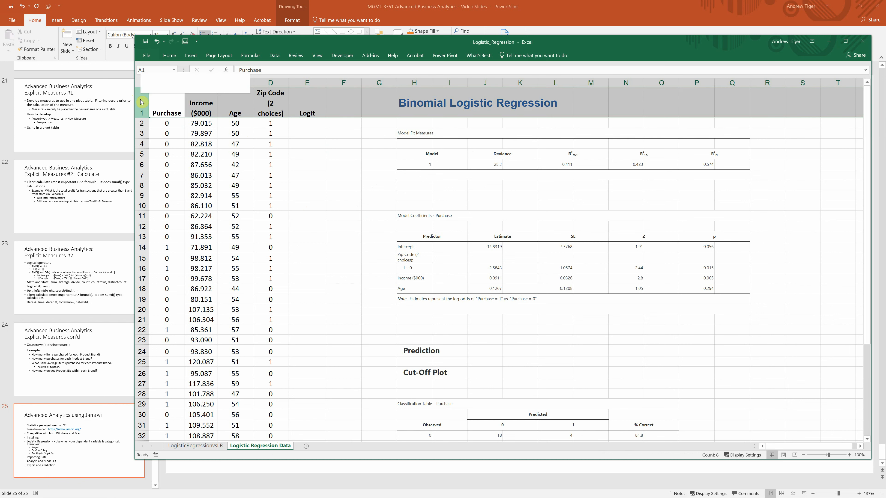
right_click(141, 101)
click(158, 155)
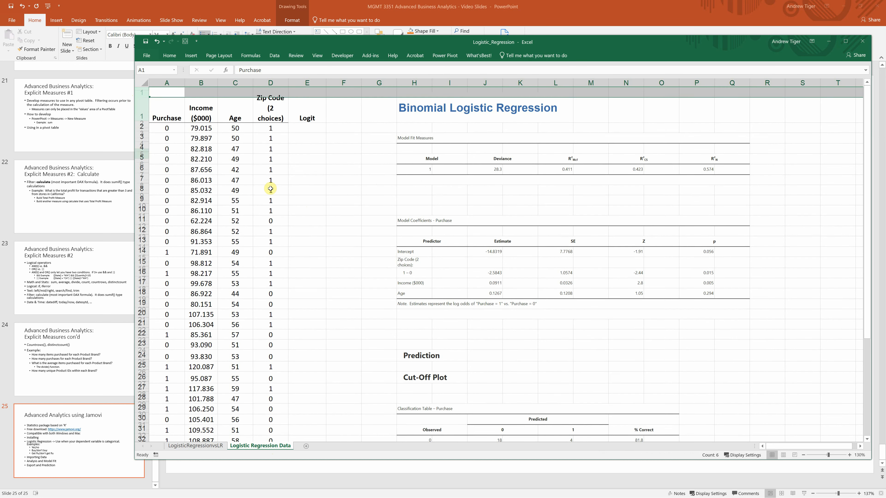
click(269, 185)
Step: Copy the intercept estimate from J15 into cell A1, above the Purchase heading
click(486, 257)
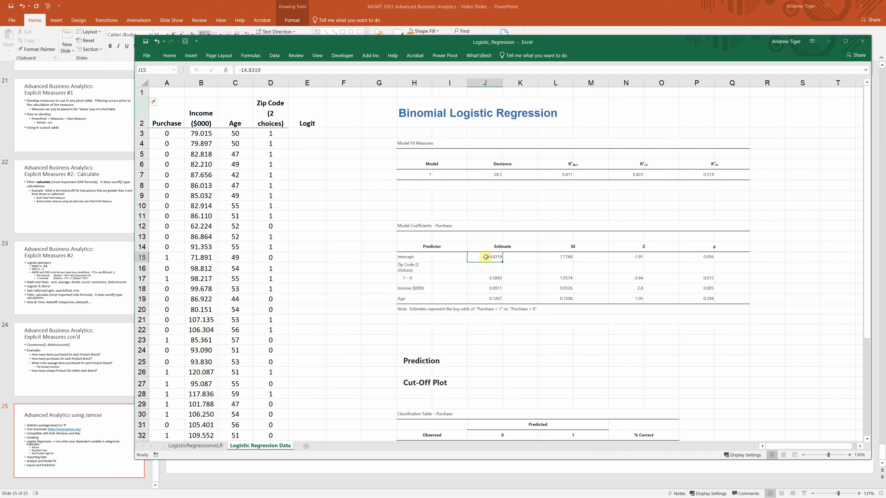
right_click(487, 259)
click(509, 278)
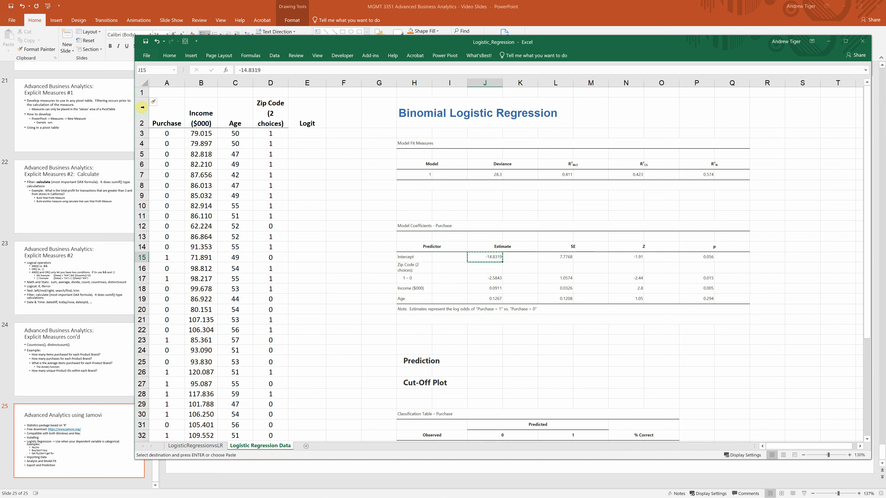
right_click(160, 92)
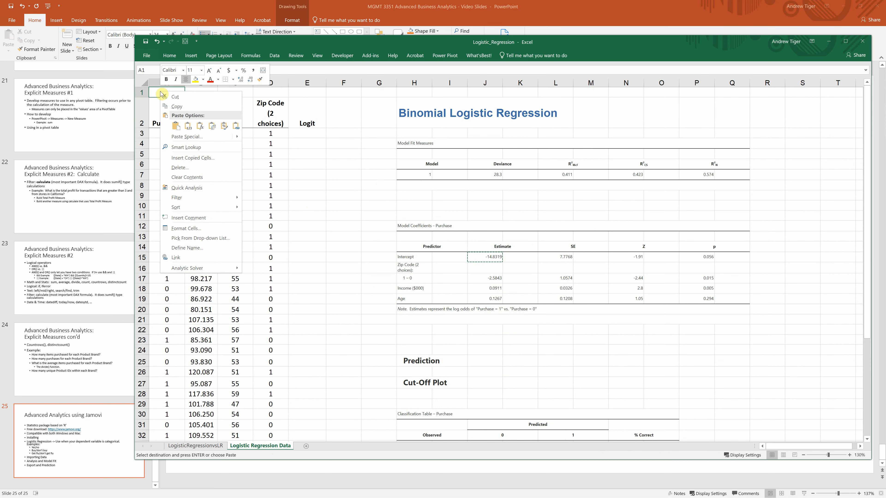
key(Escape)
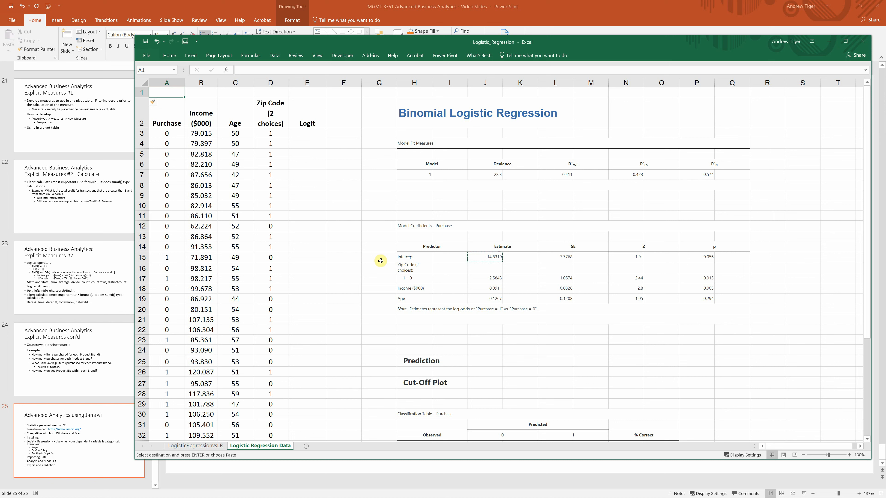
key(ctrl+v)
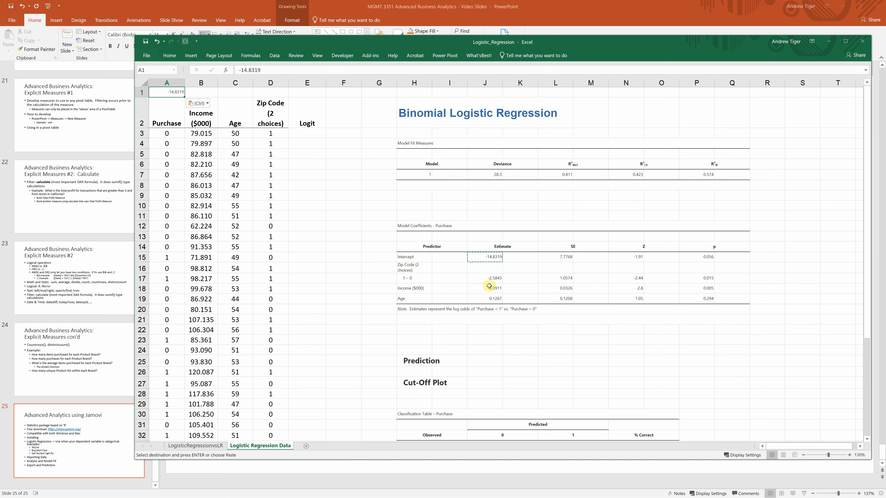
Step: Copy the Zip Code coefficient estimate from J17 into D1, above the Zip Code heading
click(485, 278)
key(ctrl+c)
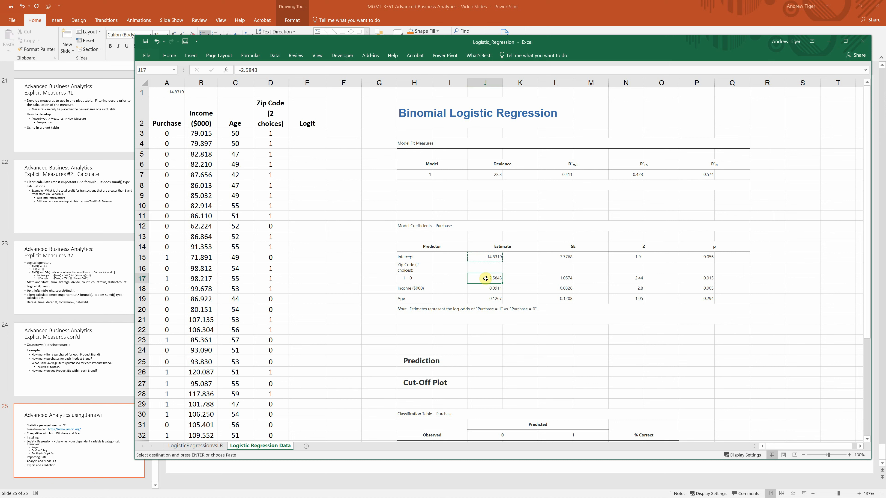
click(266, 95)
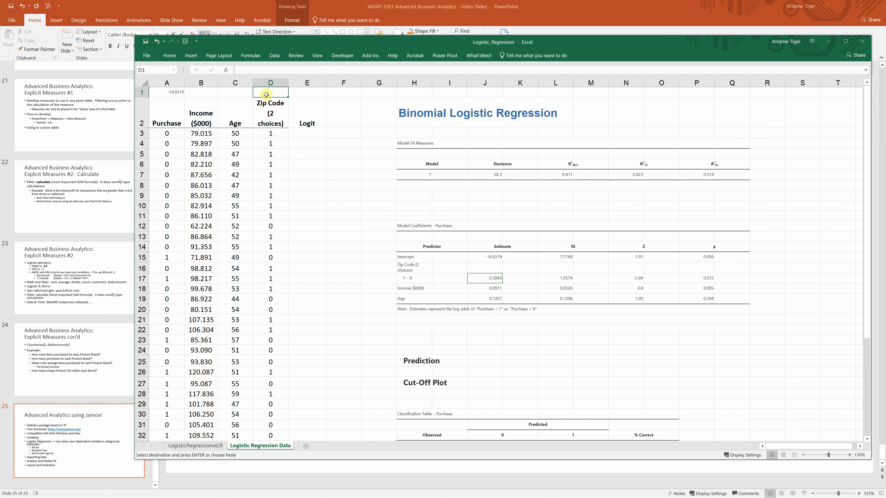
key(ctrl+v)
click(307, 195)
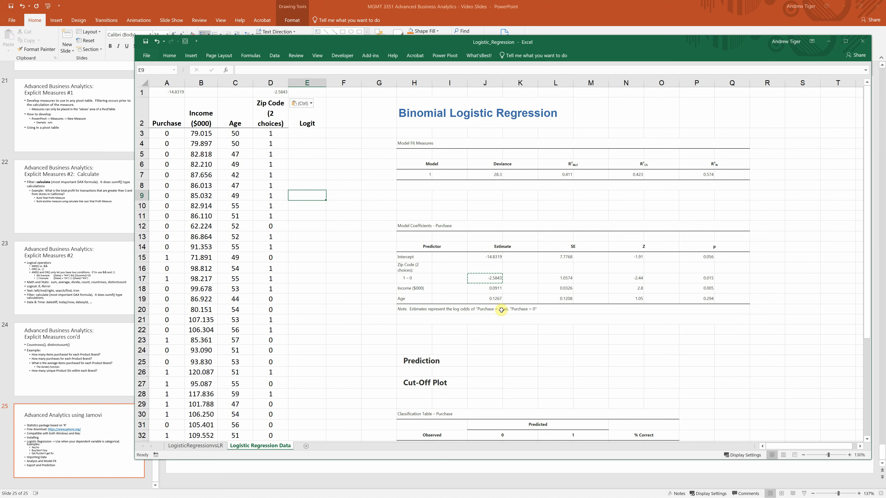
Step: Copy the Income coefficient estimate from J18 into B1, above the Income heading
click(490, 293)
key(ctrl+c)
click(203, 97)
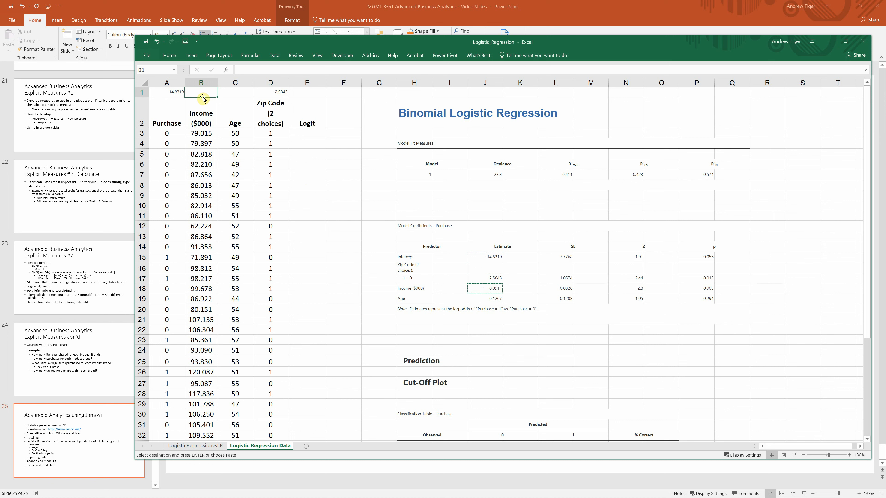
key(ctrl+v)
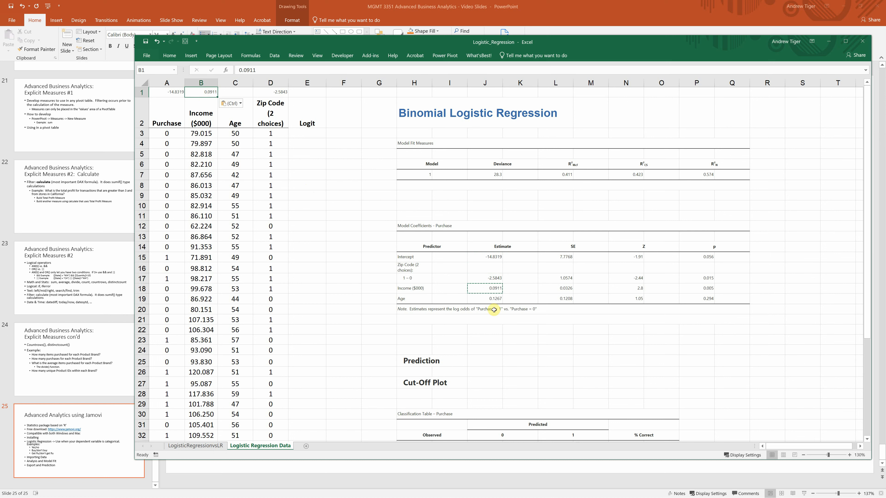
Step: Copy the Age coefficient estimate from J19 into C1, above the Age heading
click(490, 299)
key(ctrl+c)
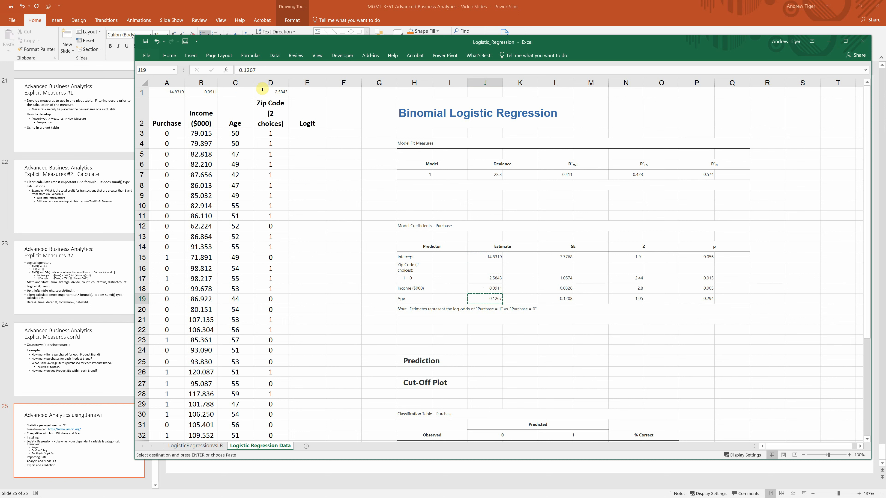
click(235, 93)
key(ctrl+v)
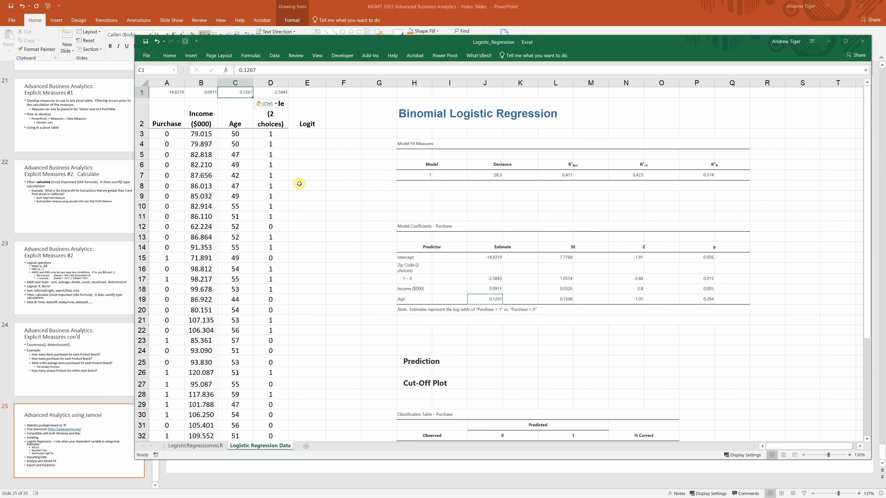
click(300, 184)
click(175, 92)
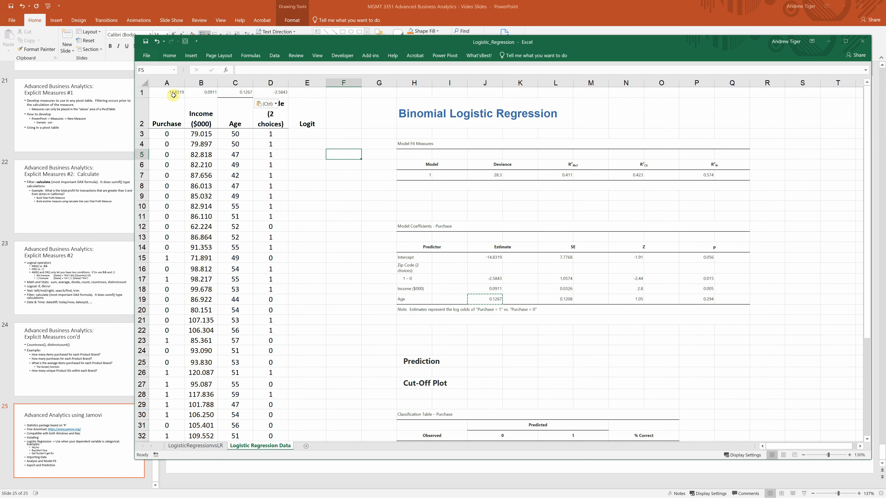
Step: Write the logit formula =A1+SUMPRODUCT(B1:D1,B3:D3) in E3, adding the intercept to the coefficients times the row's data
click(309, 132)
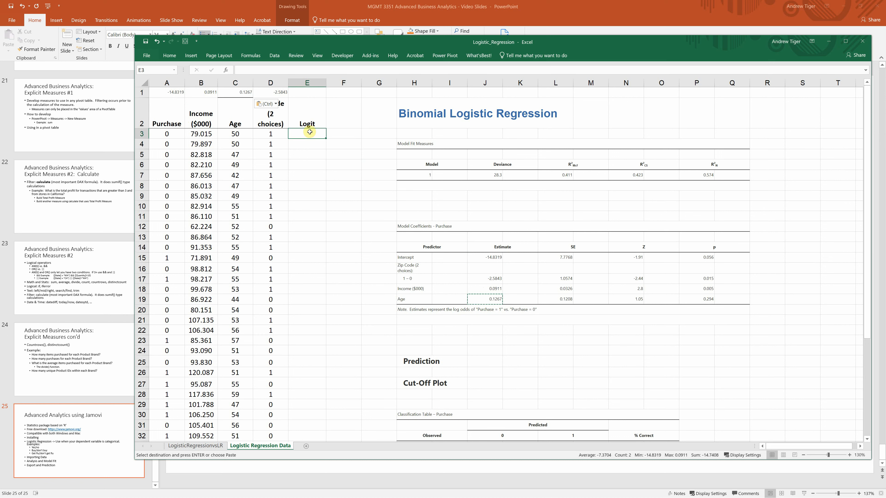
text(=)
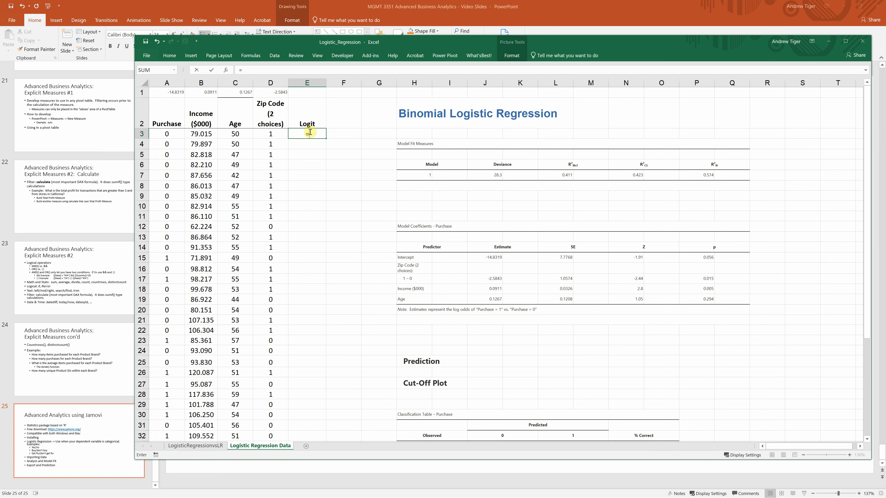
click(181, 95)
text(+sum)
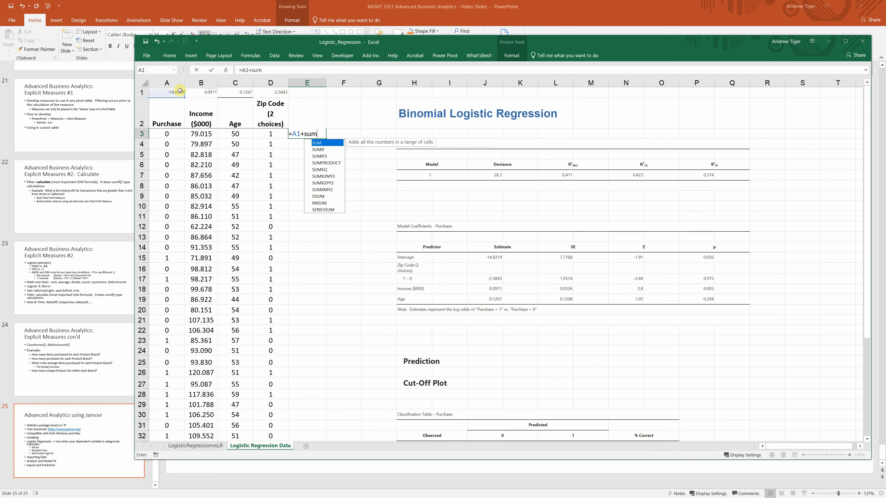
text(product()
click(202, 92)
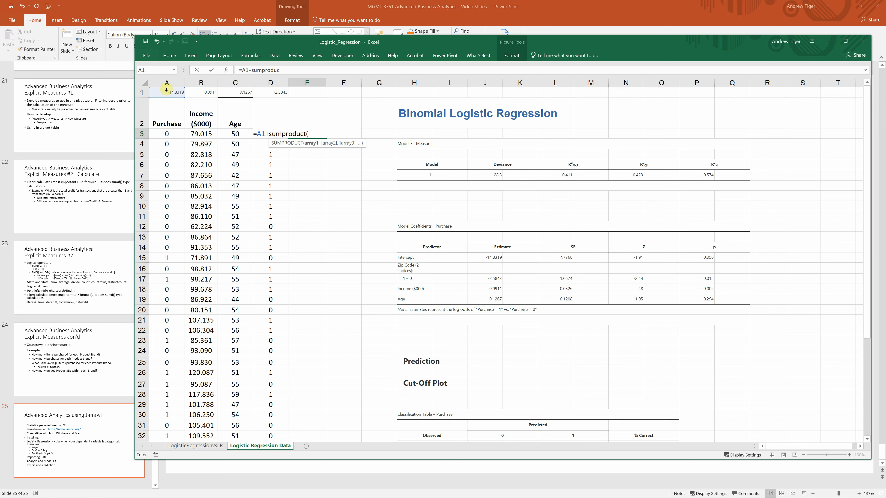
drag(237, 92, 271, 92)
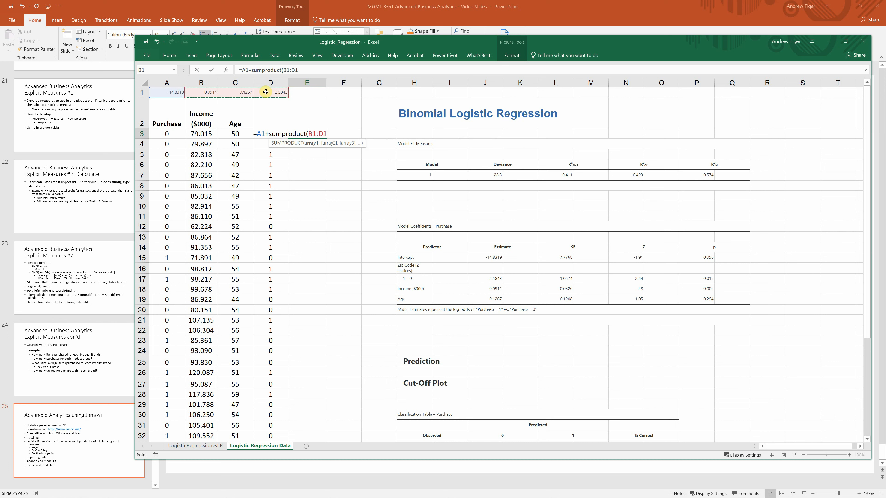
text(,)
drag(202, 131, 258, 132)
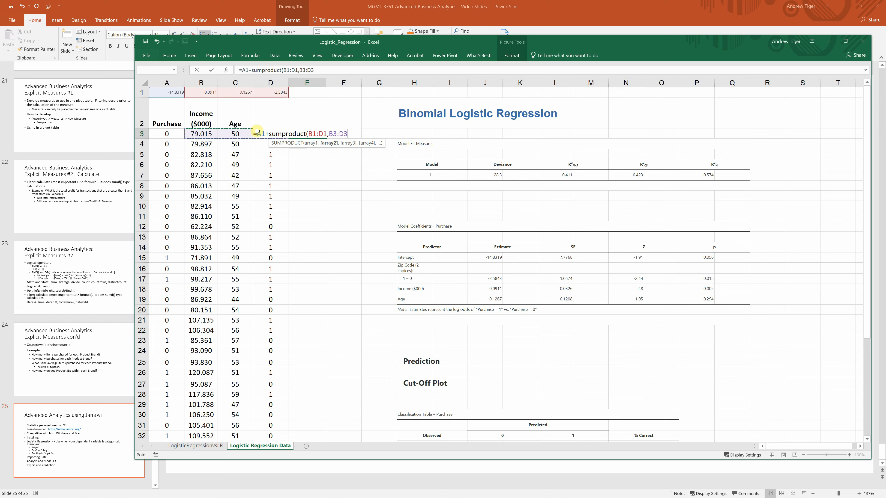
text())
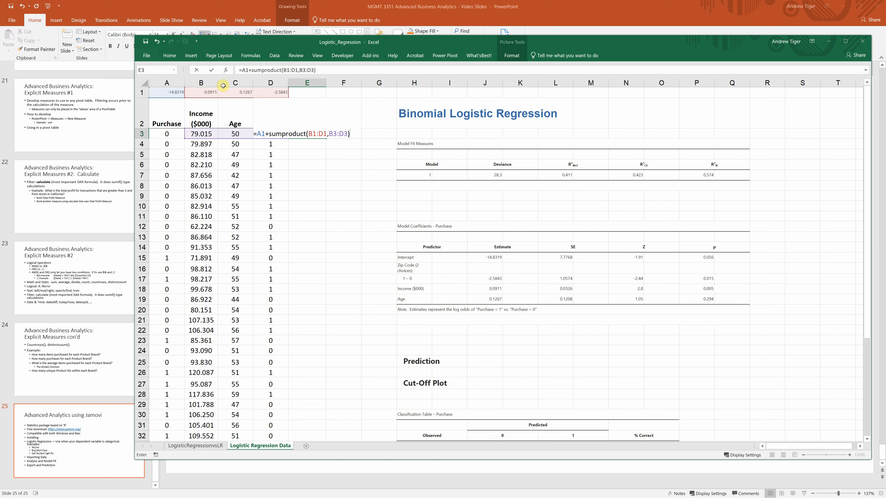
Step: Make the coefficient references in the E3 formula absolute as $B$1:$D$1 and $A$1, and commit the formula
drag(296, 70, 283, 70)
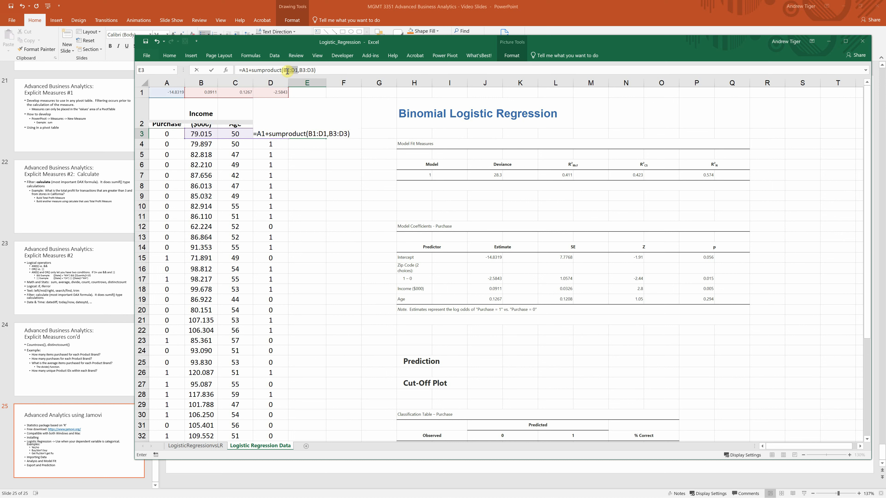
key(F4)
double_click(244, 70)
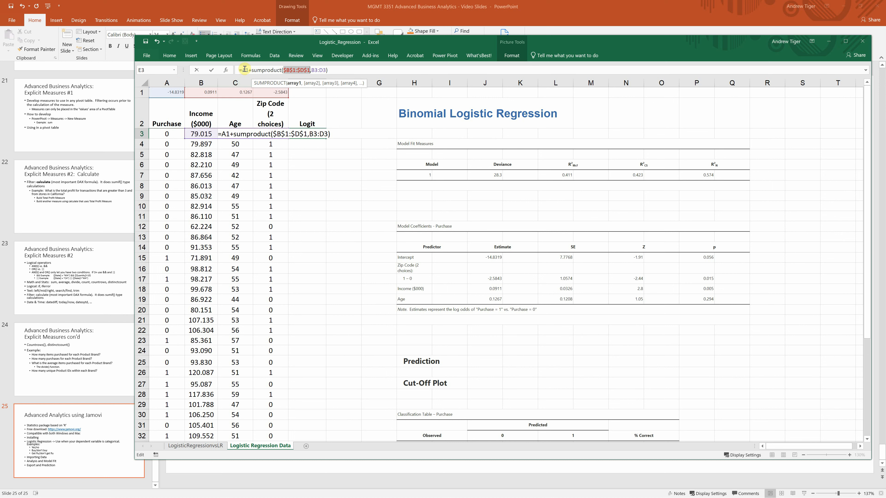
key(F4)
key(Return)
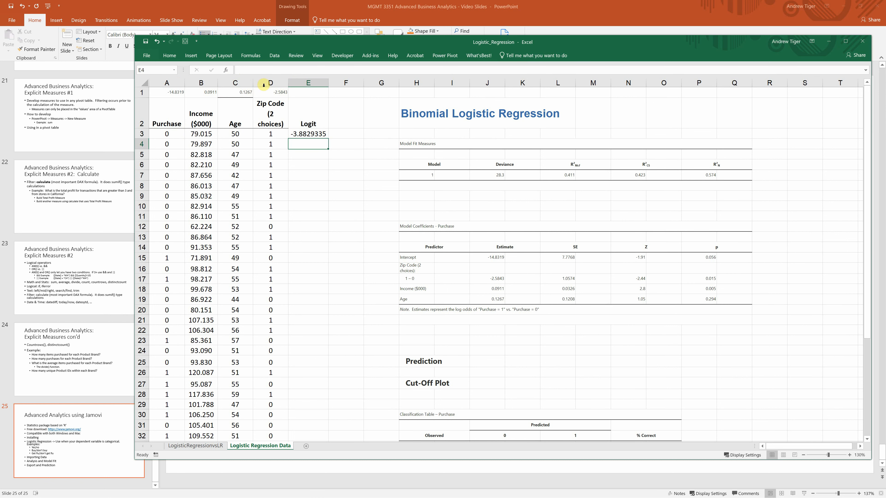
Step: Fill the logit formula from E3 down all data rows and format the results to two decimal places
click(316, 134)
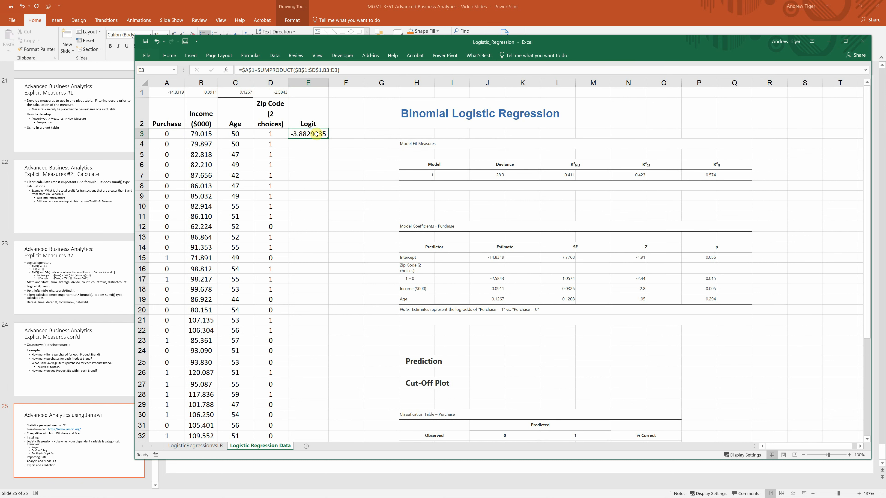
double_click(328, 139)
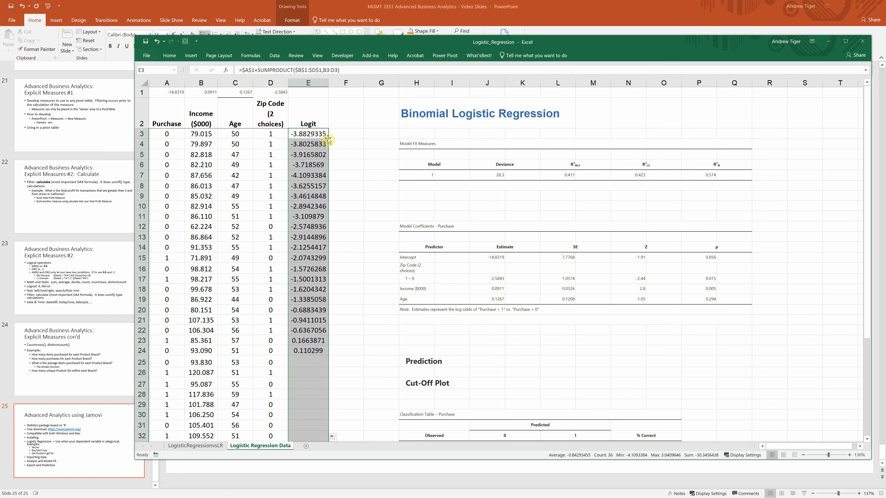
click(169, 56)
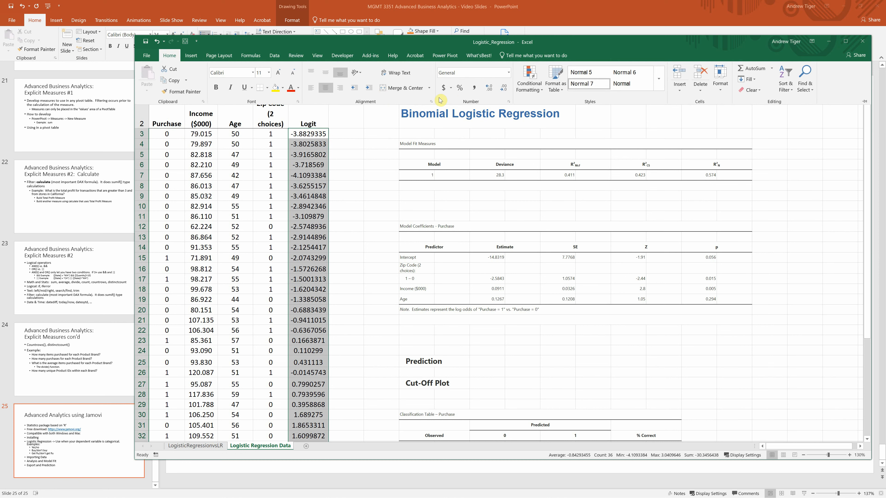
click(503, 91)
click(503, 90)
click(503, 90)
click(503, 91)
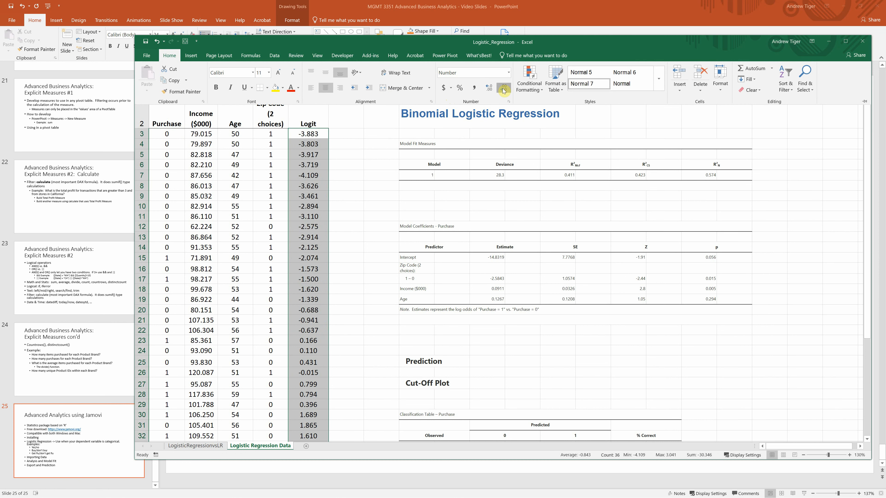
click(503, 91)
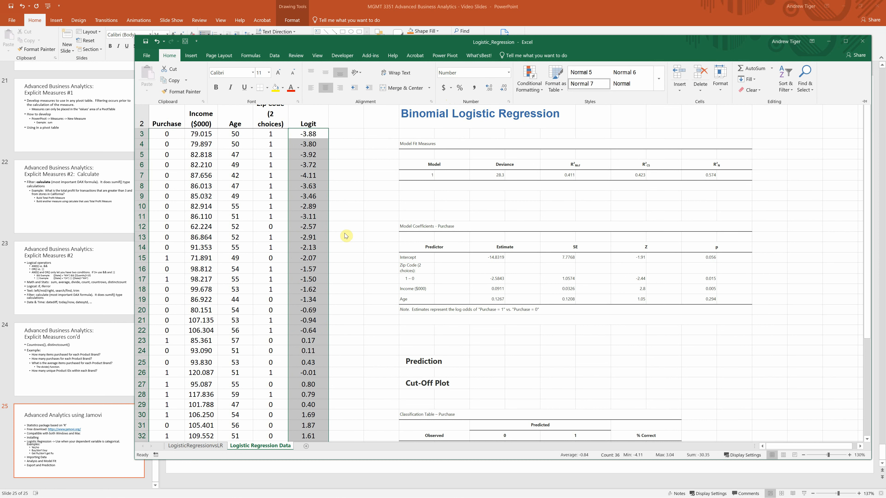
Step: Check the logistic model formula on the LogisticRegressionvsLR sheet and add the heading "p" in F2 of the data sheet
click(200, 447)
click(199, 447)
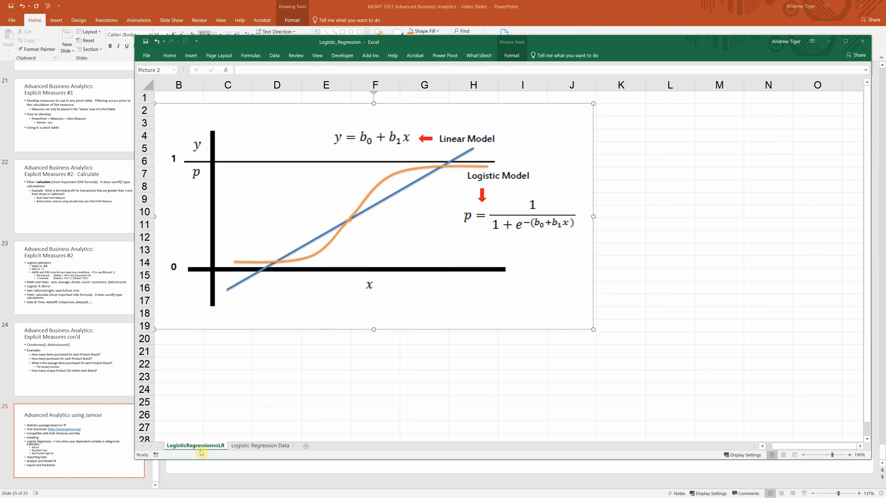
click(241, 446)
click(348, 122)
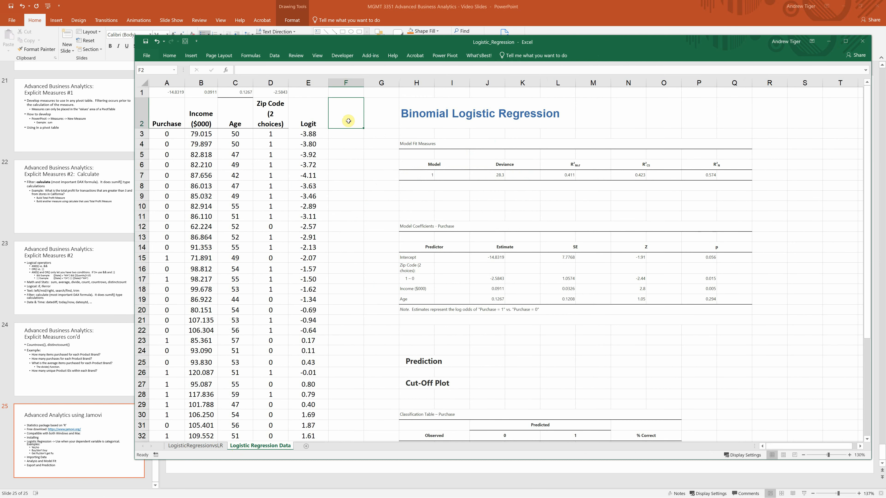
text(p)
key(Return)
text(=1/)
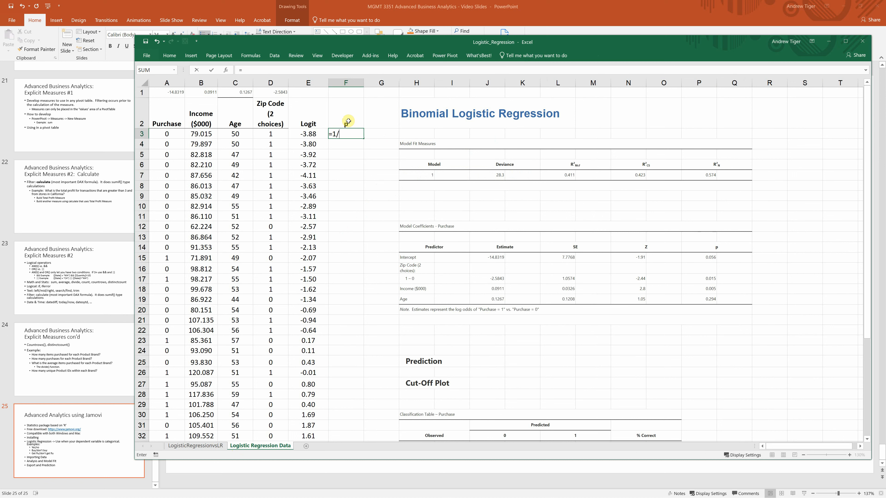
text((1+exp()
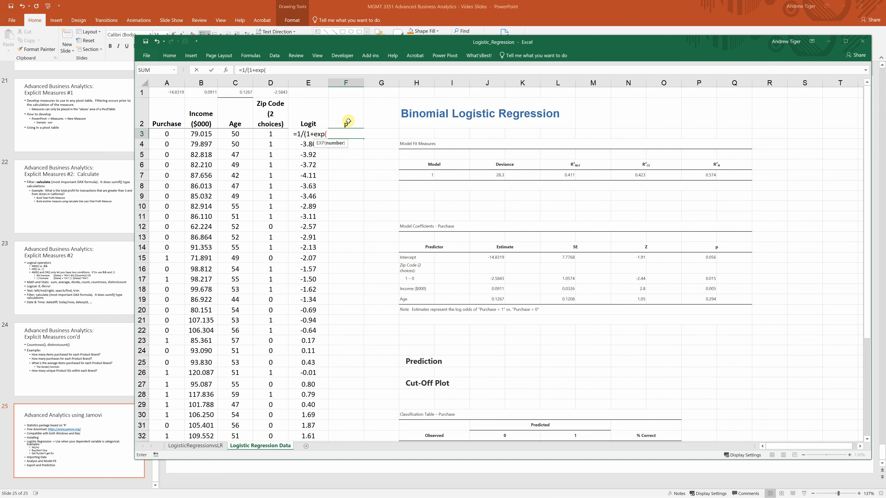
key(BackSpace)
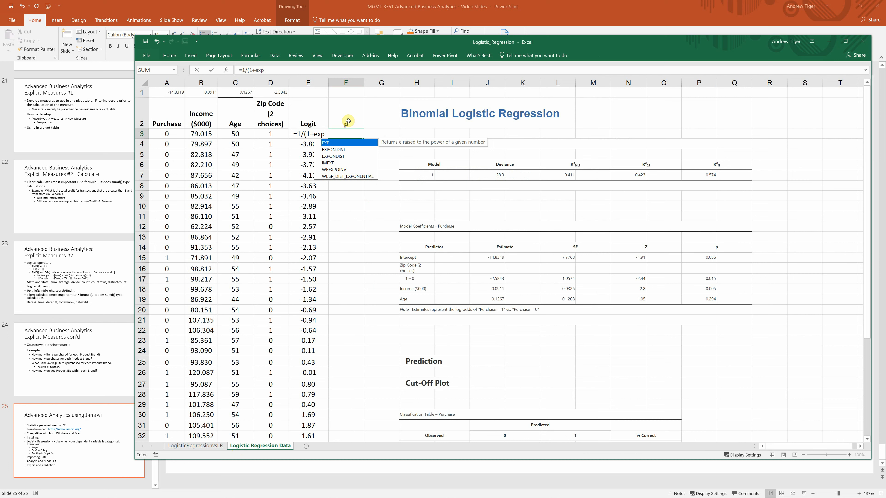
text((-)
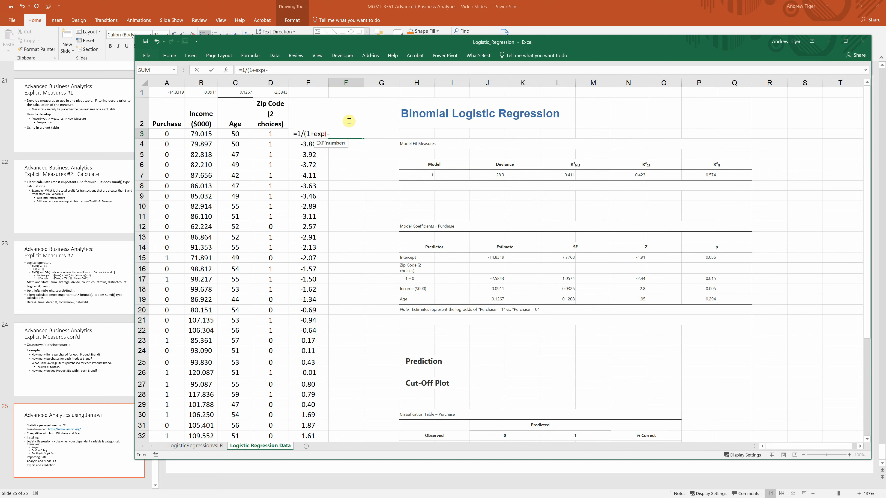
key(Escape)
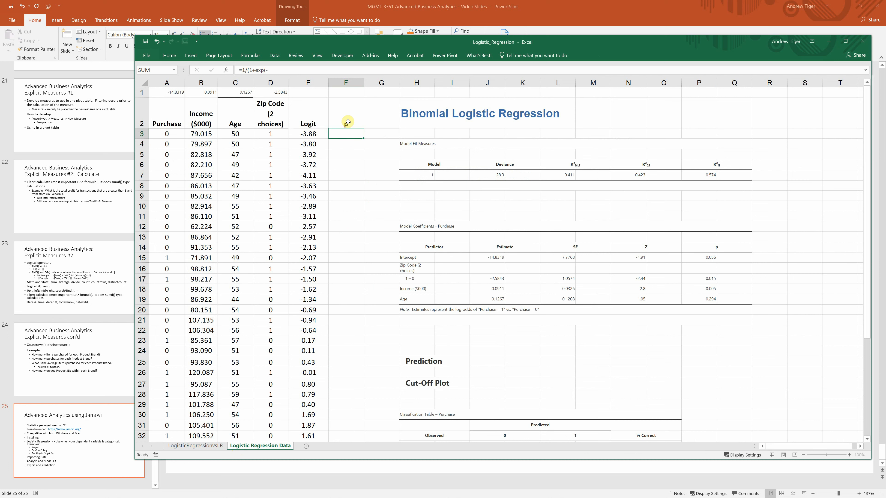
Step: Widen columns F and E to make room for the probability formula beside the logits
click(305, 134)
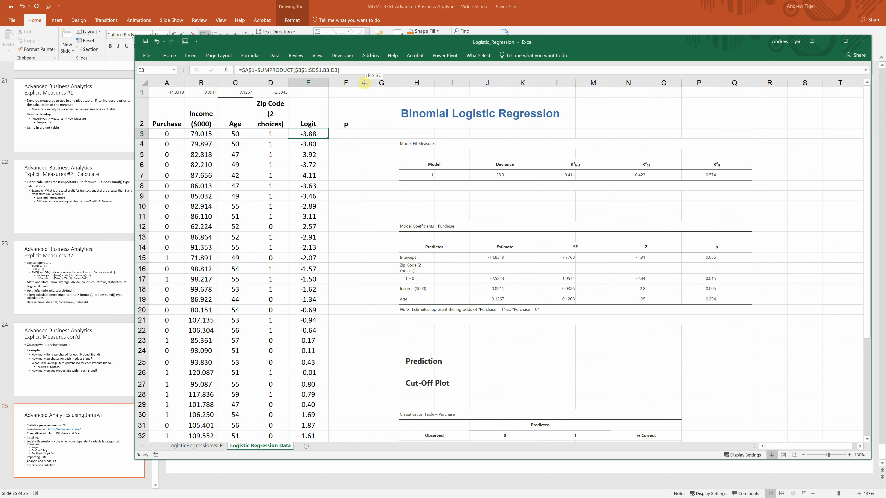
drag(364, 83, 474, 83)
drag(328, 83, 379, 82)
Step: Enter the purchase probability formula =1/(1+EXP(-E3)) in F3, referencing the row's logit
click(412, 134)
text(=1/()
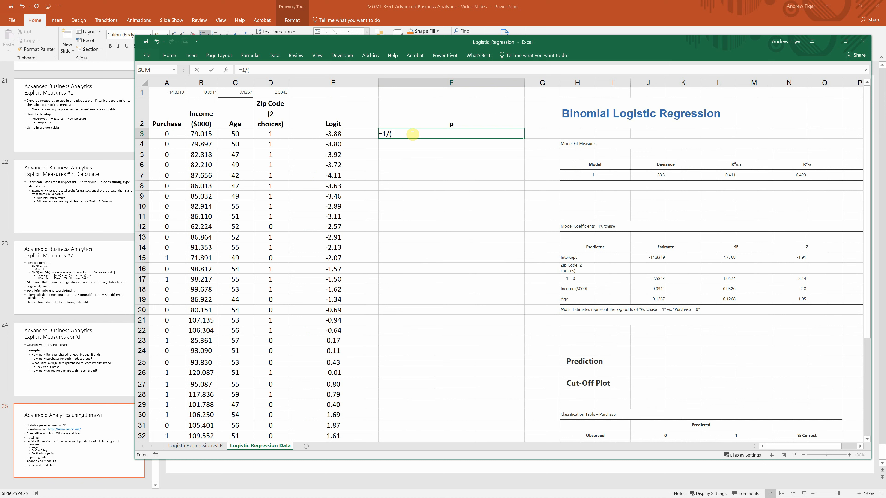
text(1+exp)
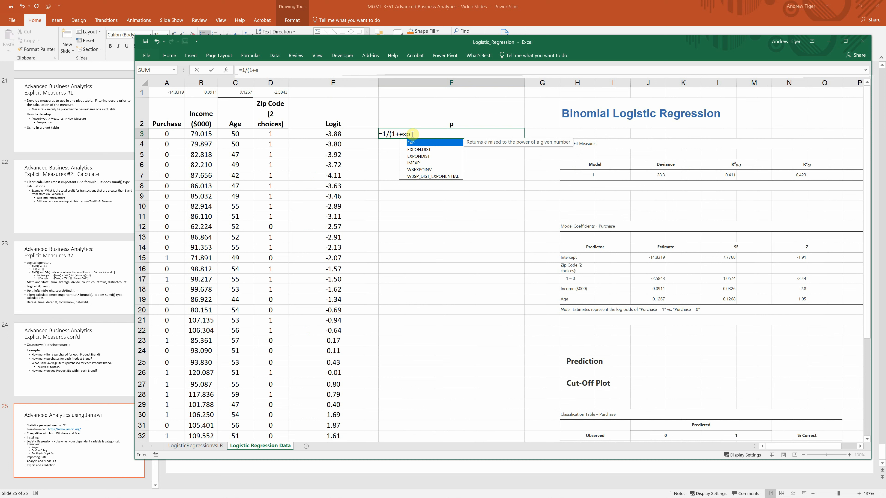
text((-)
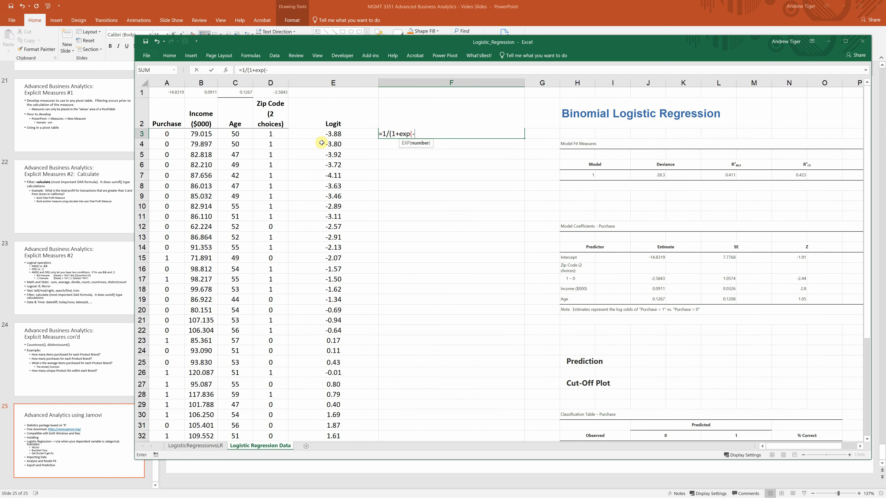
click(324, 135)
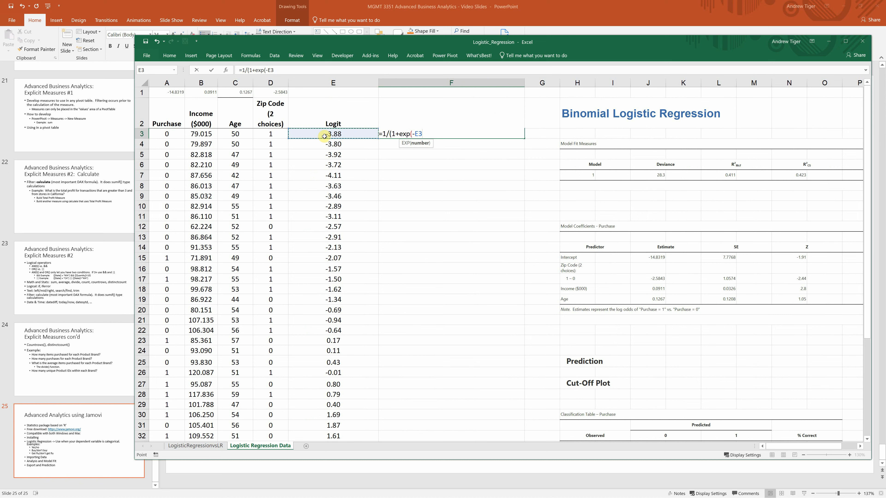
text())
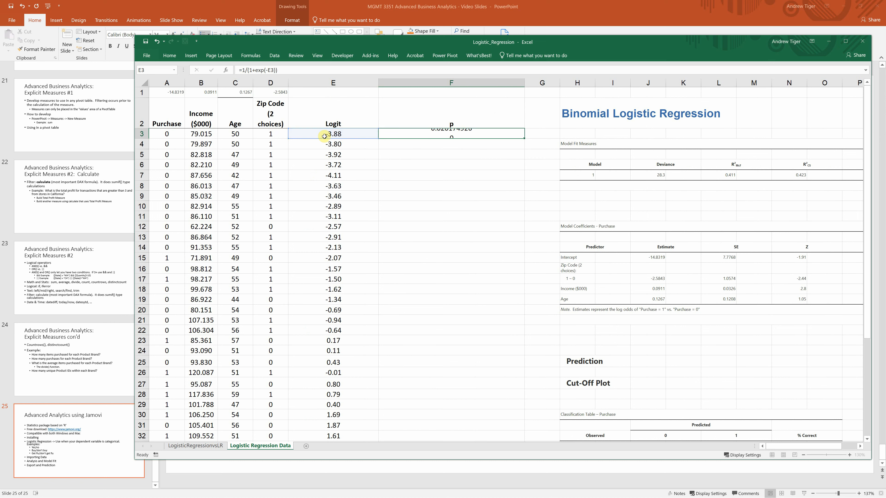
key(Return)
click(439, 133)
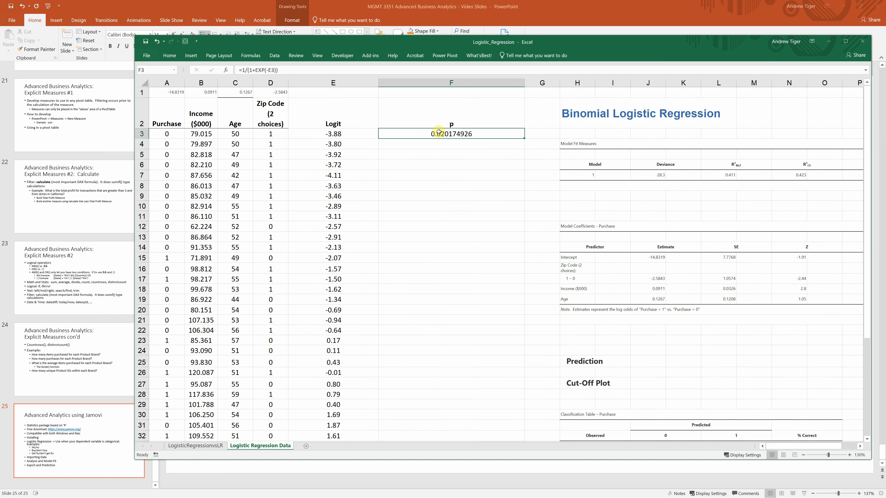
click(170, 55)
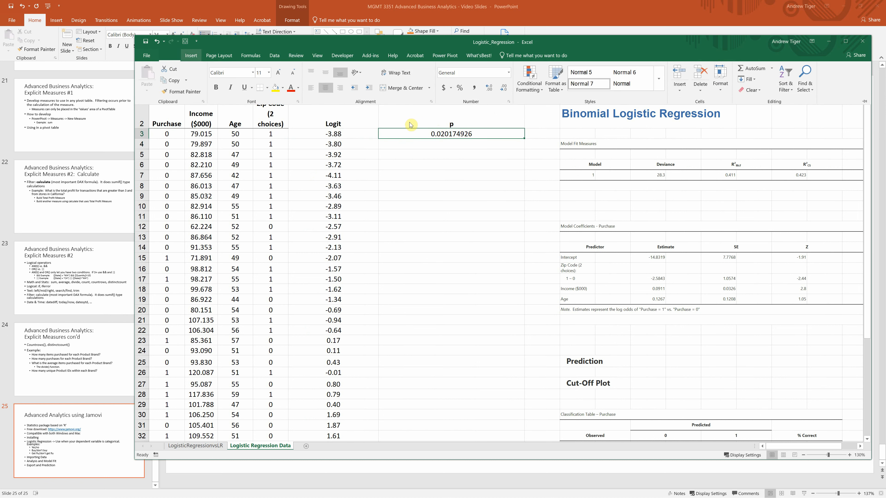
Step: Extend the heading in F2 to read "p = probability of purchase"
click(408, 122)
click(408, 122)
click(293, 73)
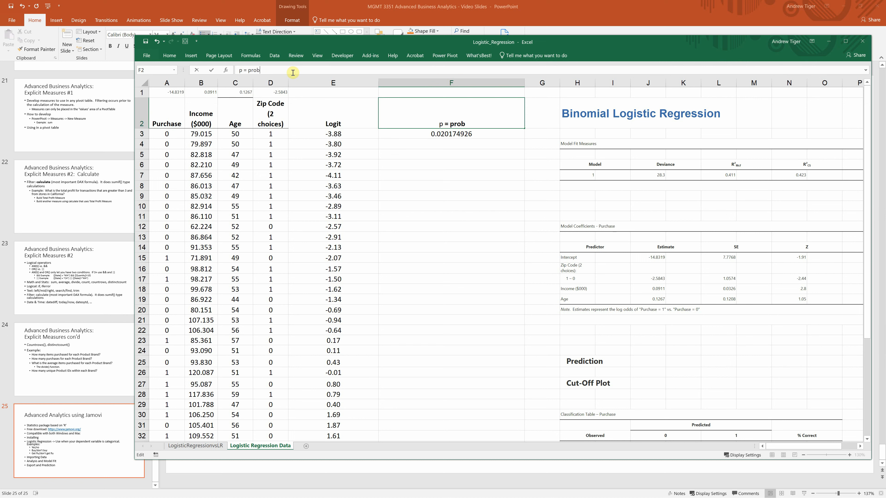
text(= probability of purchase)
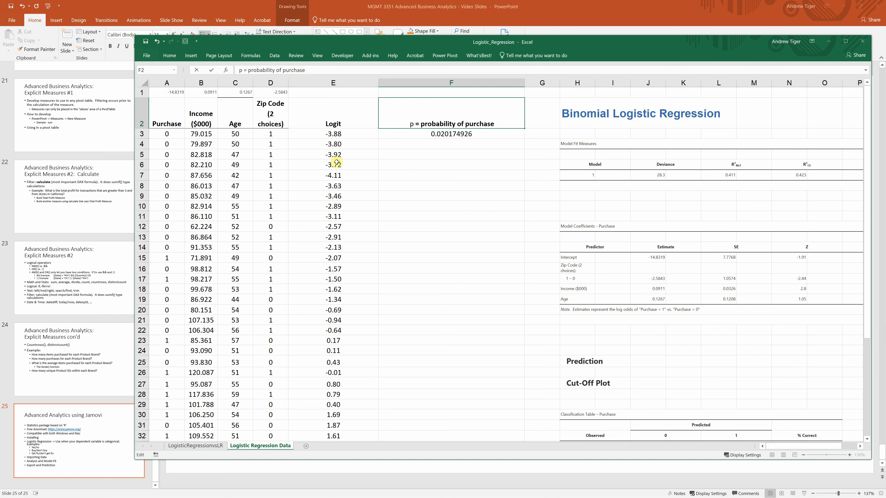
key(Return)
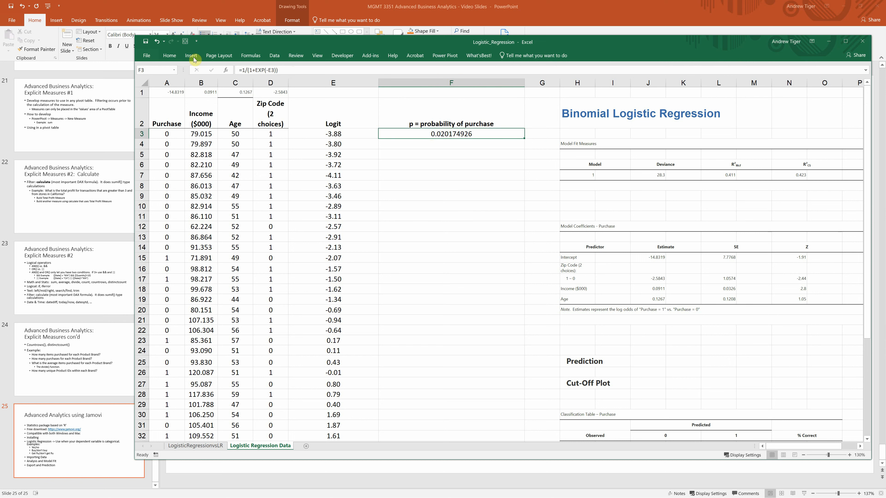
Step: Format the probability in F3 as a percentage with two decimal places
click(169, 56)
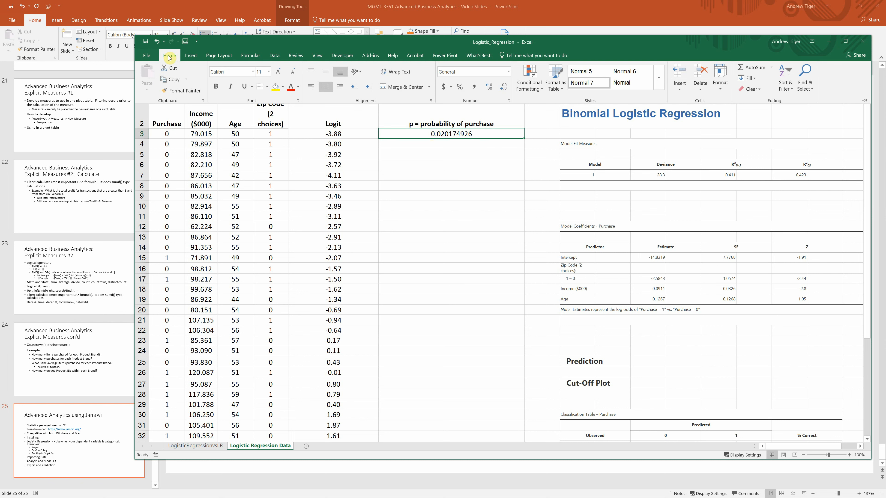
click(461, 90)
click(489, 87)
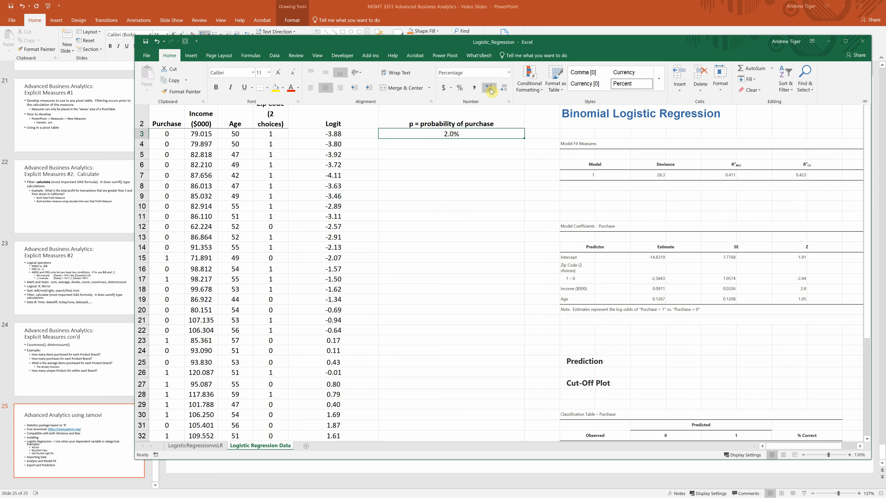
click(489, 87)
click(458, 192)
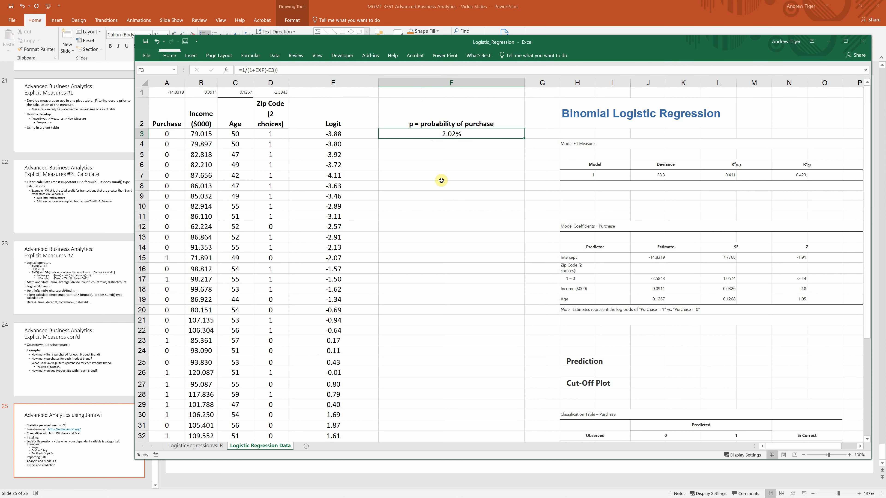
Step: Fill the probability formula from F3 down all data rows and narrow columns F and E
click(257, 72)
click(510, 205)
click(473, 133)
double_click(523, 140)
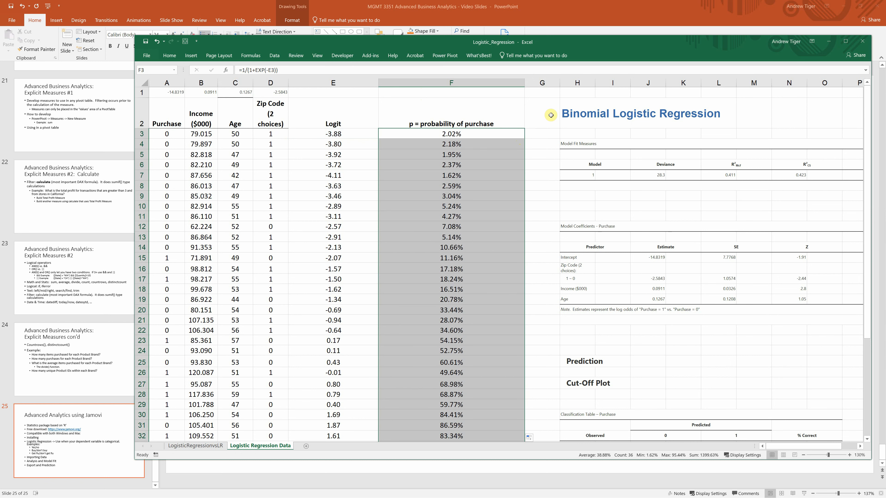
drag(525, 84, 457, 88)
drag(378, 83, 343, 83)
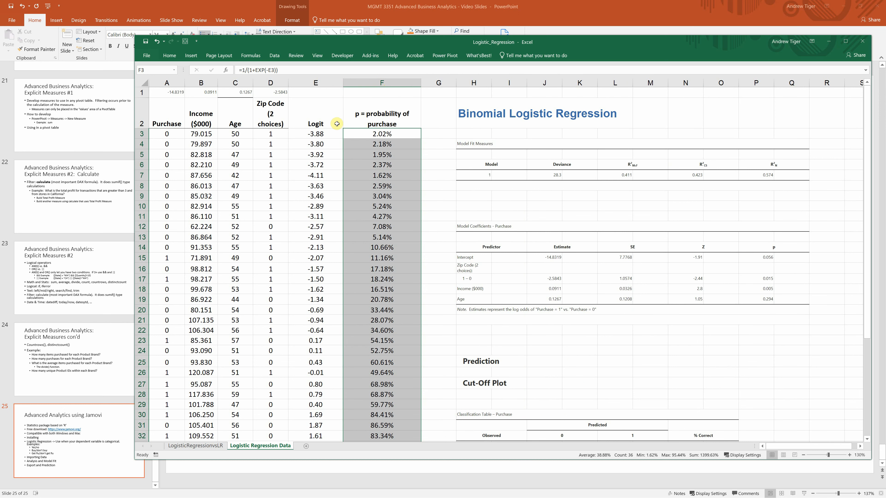
Step: Compare the predictors and purchase probabilities with the actual Purchase values in rows 3 and 15
click(377, 136)
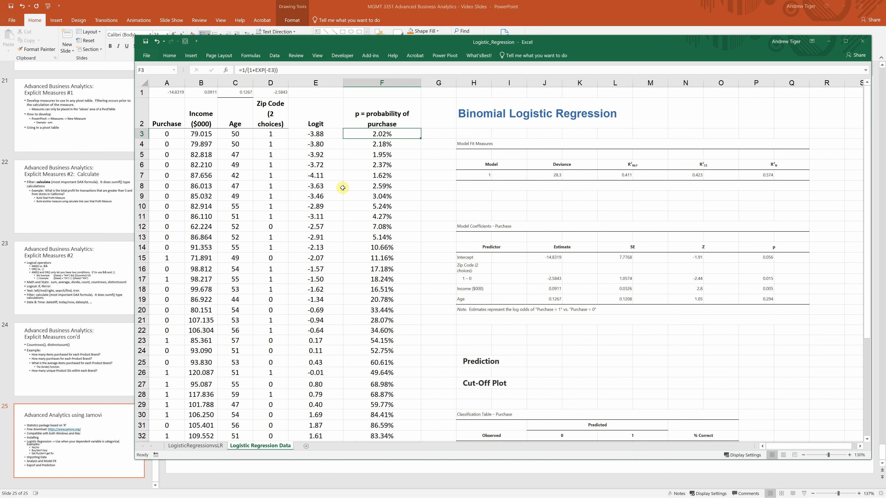
click(214, 139)
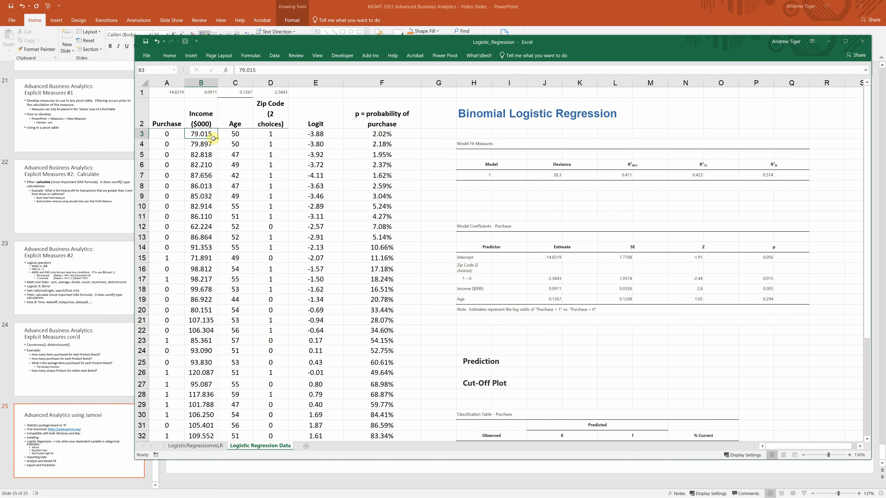
drag(213, 138, 272, 132)
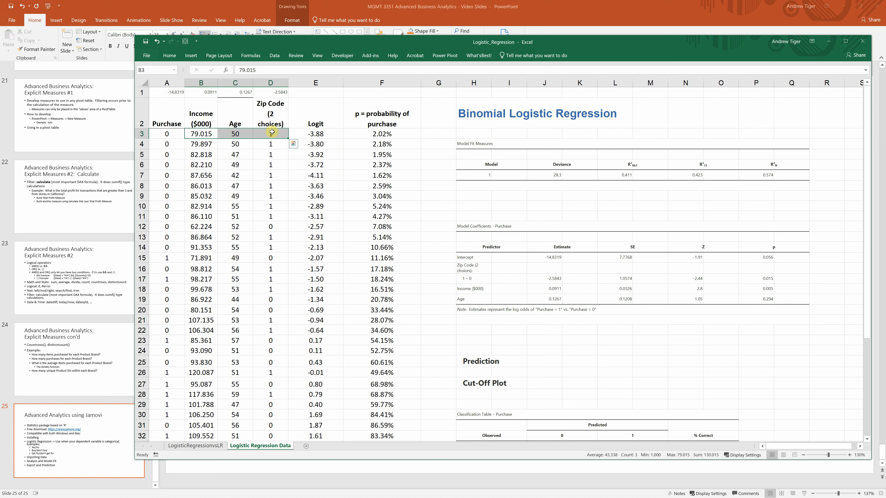
click(352, 134)
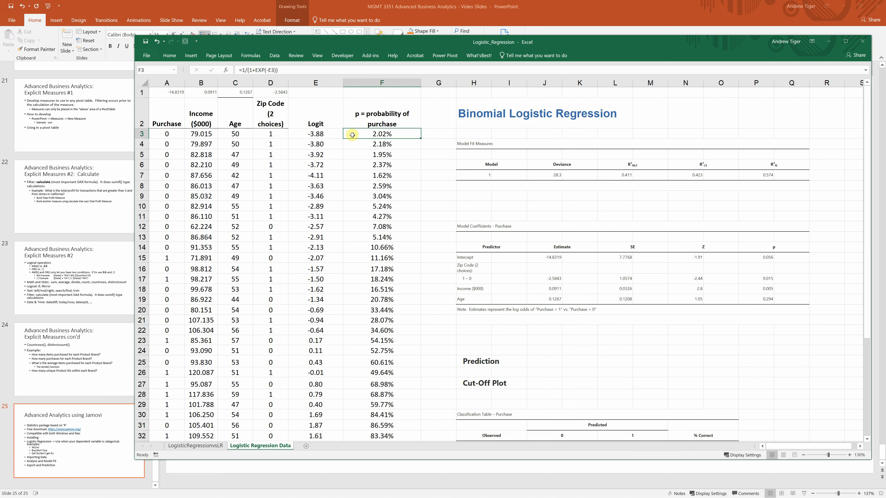
click(163, 133)
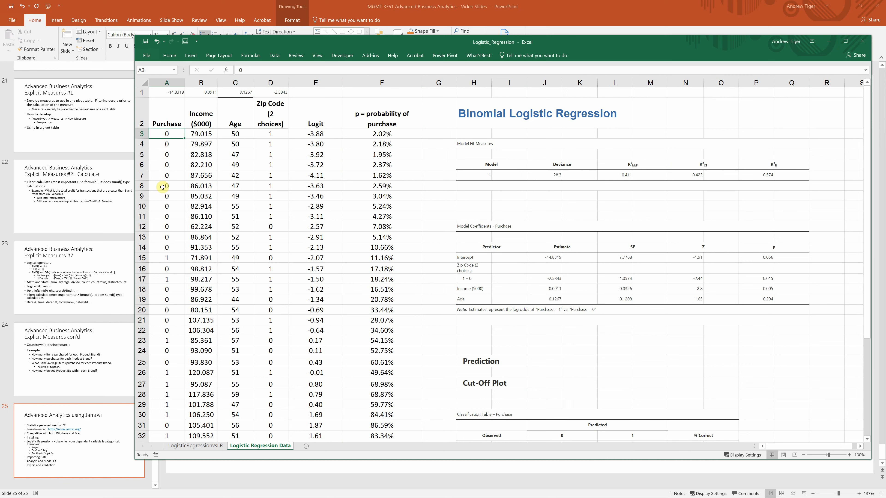
drag(164, 258, 371, 259)
click(370, 269)
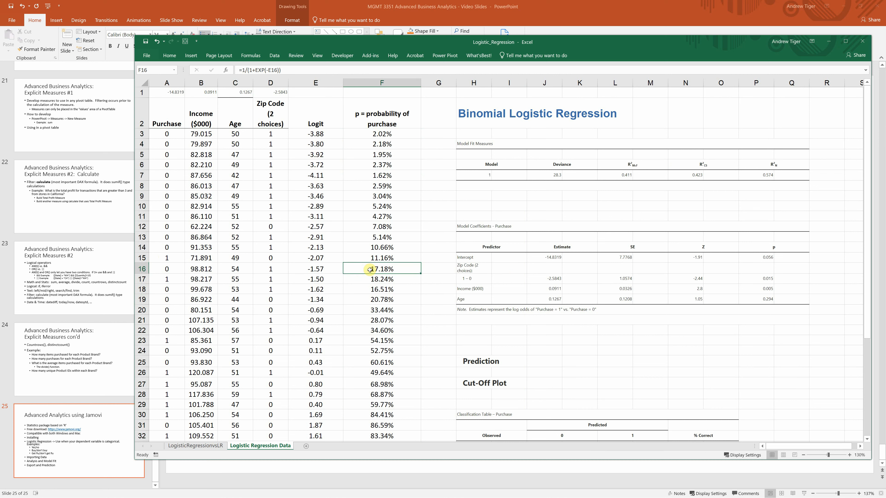
drag(198, 257, 340, 259)
click(363, 259)
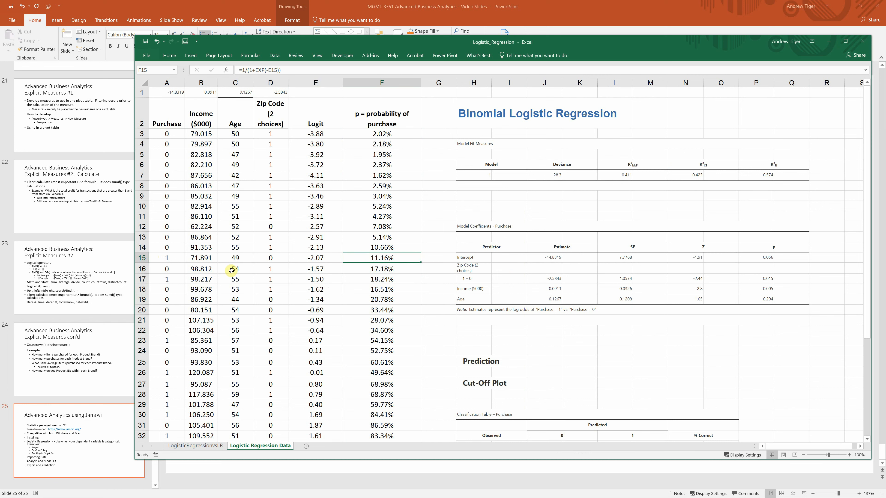
click(164, 256)
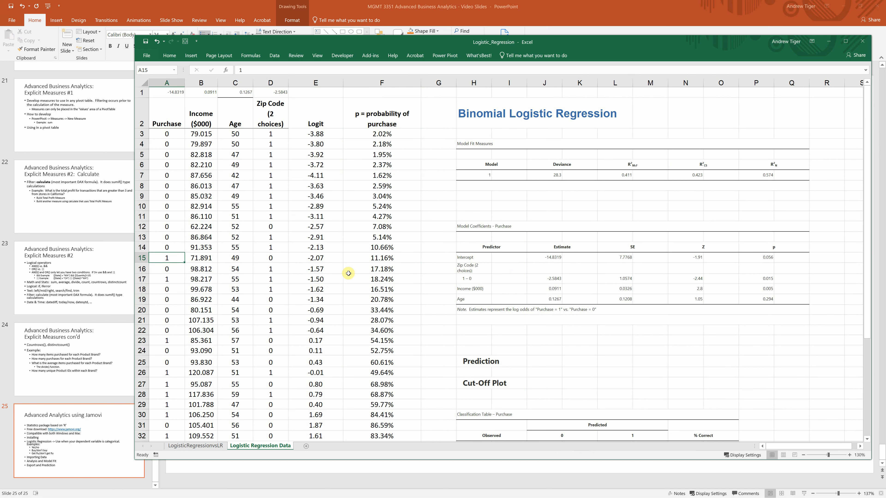
Step: Examine the probabilities around the 0.5 cut-off in column F and the correct and incorrect counts in the classification table
scroll(387, 271, down, 2)
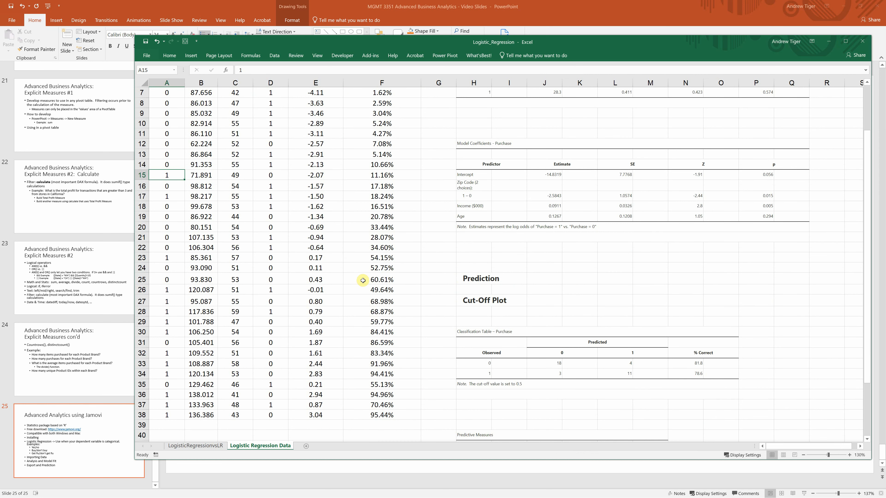
click(364, 258)
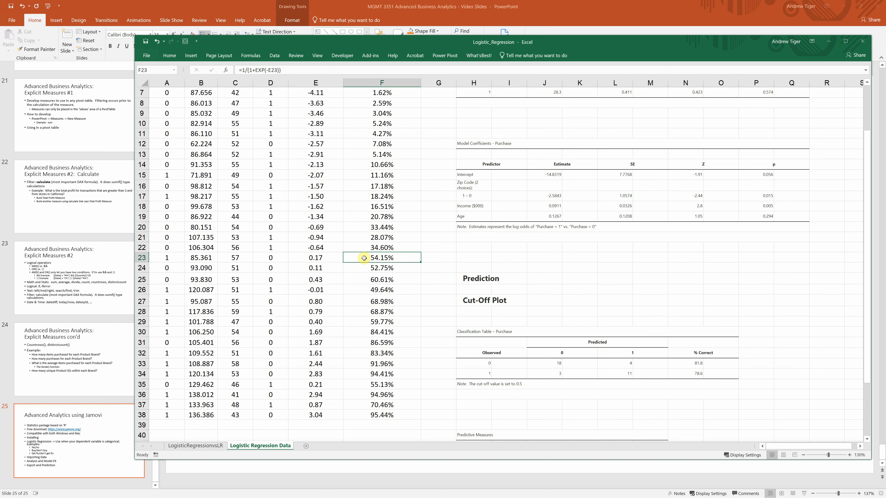
scroll(376, 234, up, 2)
scroll(376, 220, down, 2)
click(167, 238)
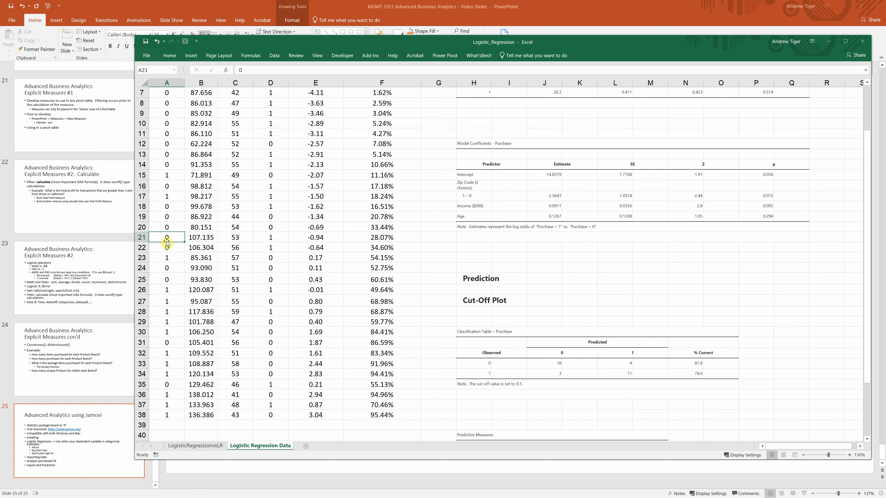
scroll(529, 295, down, 3)
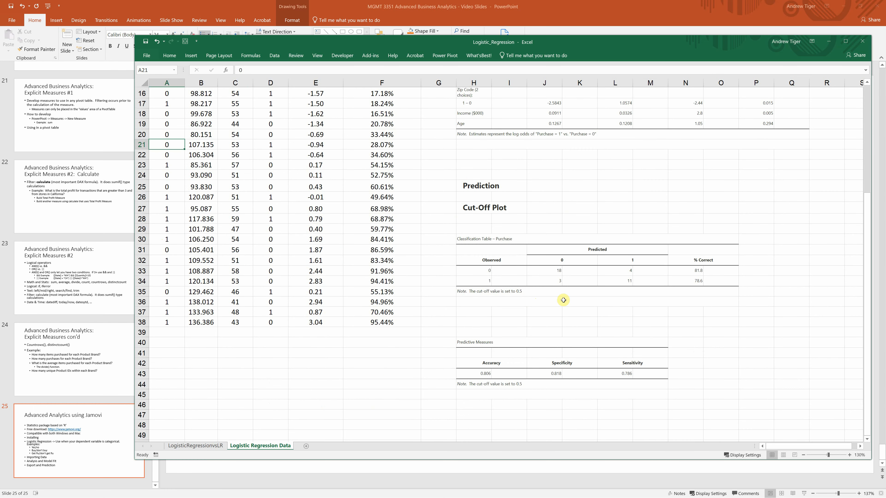
click(557, 272)
click(621, 283)
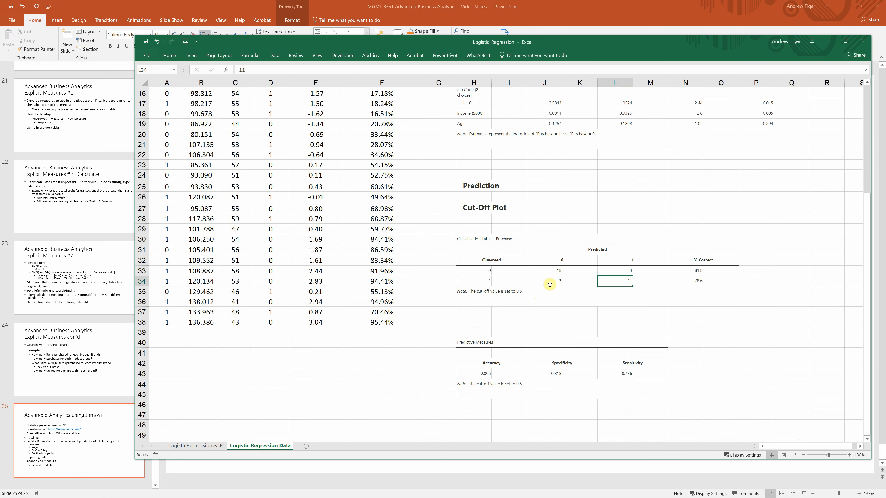
click(601, 272)
scroll(576, 248, up, 3)
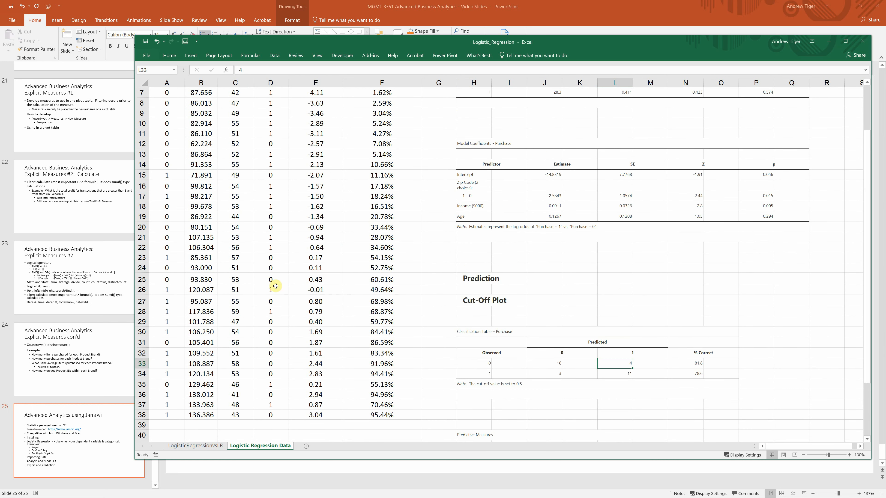
Step: Check the income, age and zip code values in row 38 against that row's purchase probability
scroll(314, 293, down, 2)
click(192, 354)
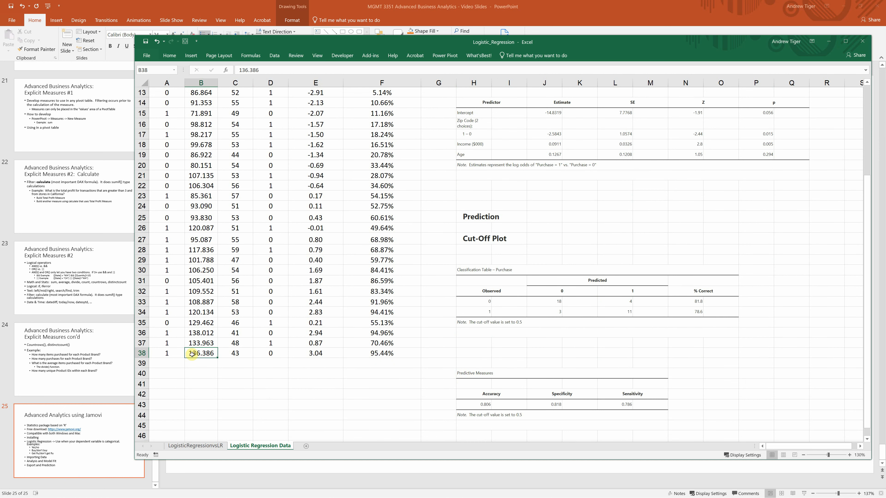
click(266, 353)
click(231, 353)
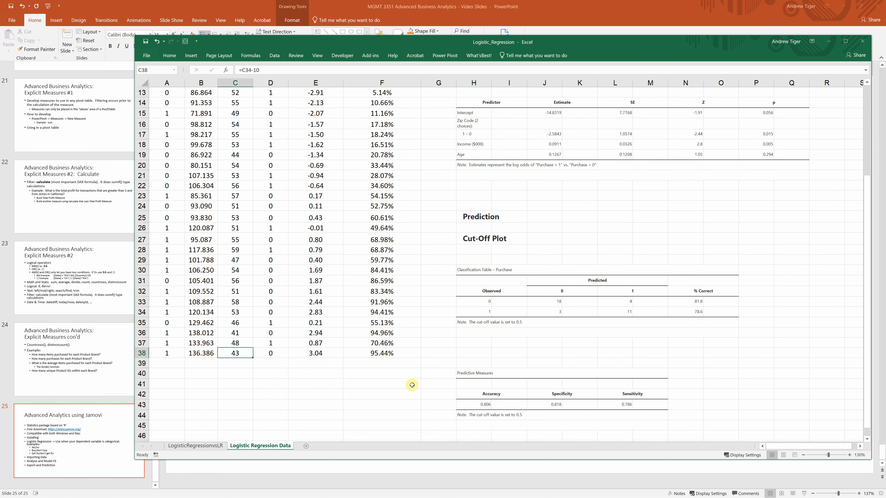
click(380, 354)
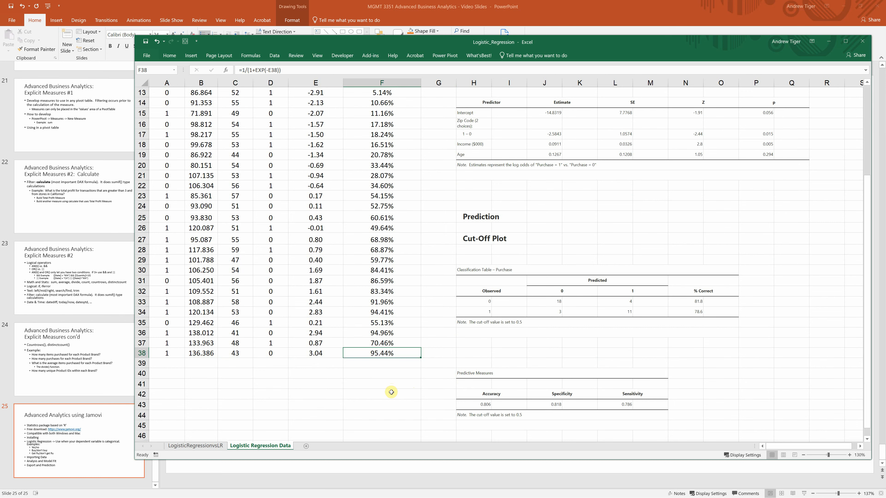
Step: Extend the probability formula from F38 down into F39, below the last data row
scroll(390, 391, up, 4)
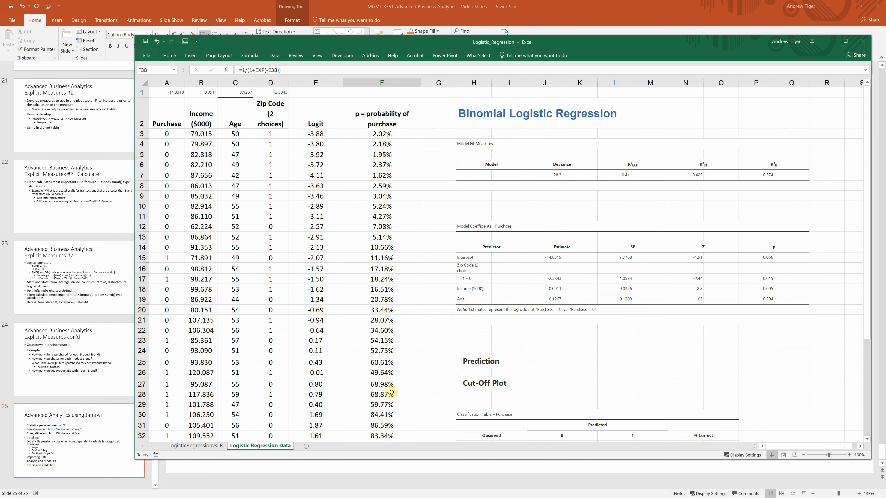
scroll(389, 391, down, 4)
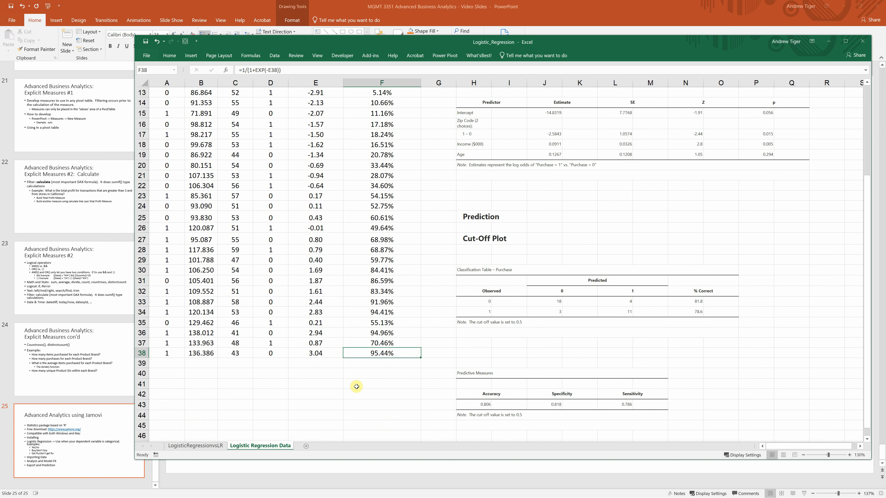
drag(420, 358, 413, 376)
click(400, 401)
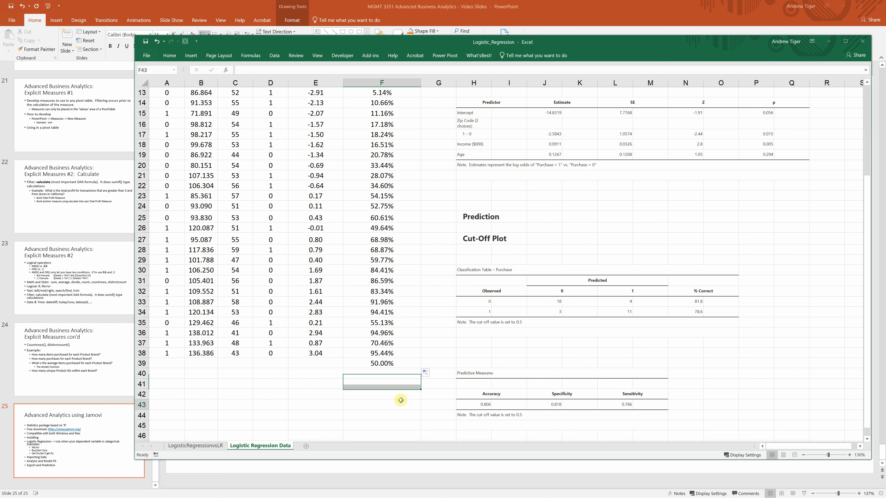
Step: Widen column A to about twice its width
click(385, 365)
click(196, 364)
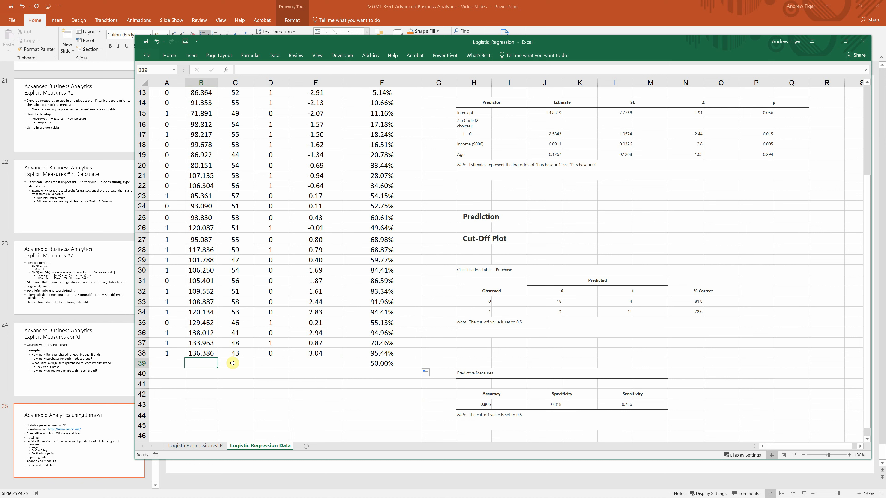
click(241, 365)
click(278, 363)
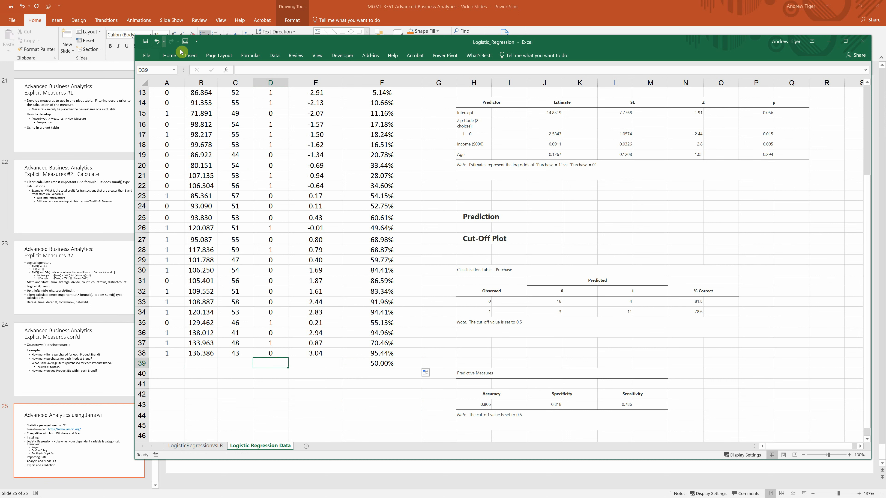
drag(184, 83, 225, 83)
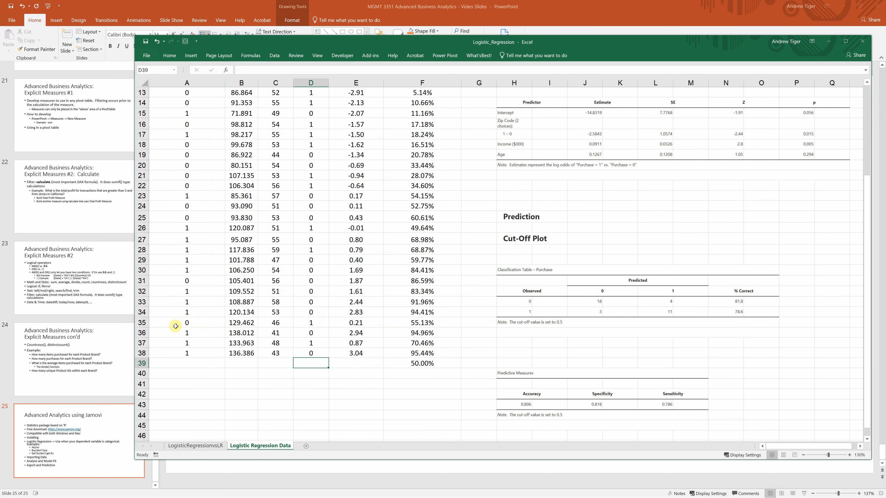
Step: Insert a blank row above row 39, directly below the last data row
click(177, 363)
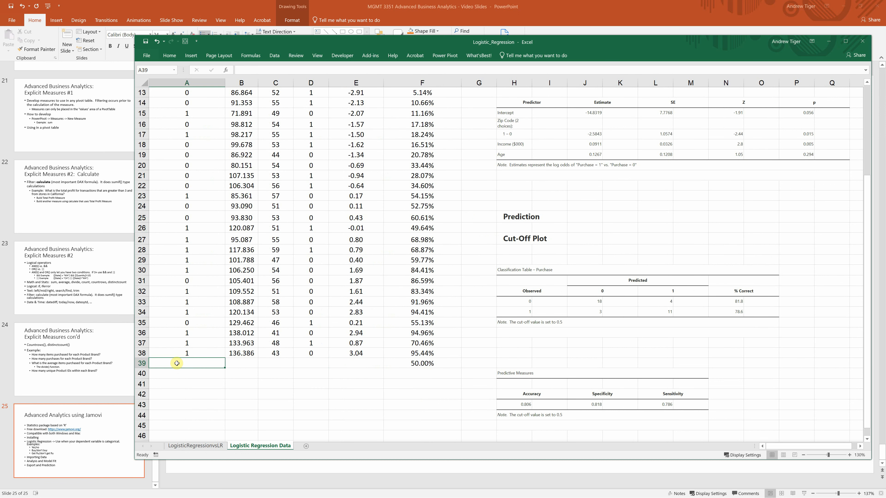
click(144, 363)
right_click(144, 363)
click(175, 420)
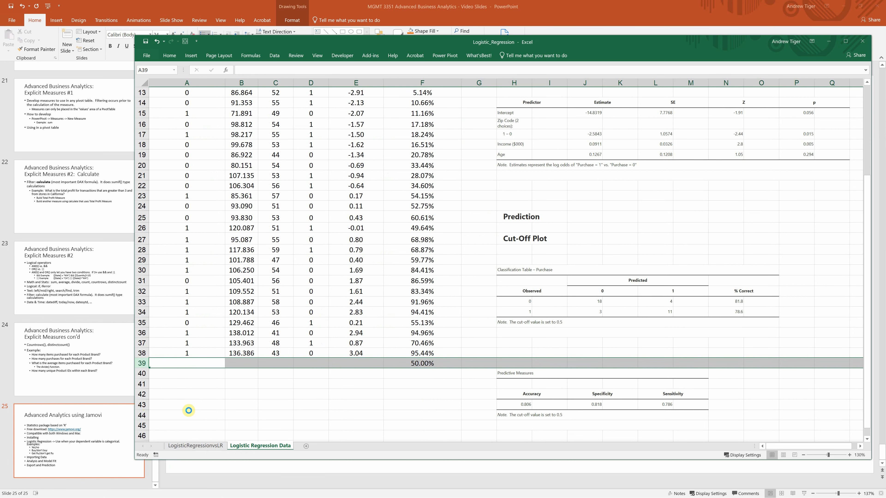
Step: Enter the heading "Calculator" in A39 and merge and center it across A39:F39
click(208, 364)
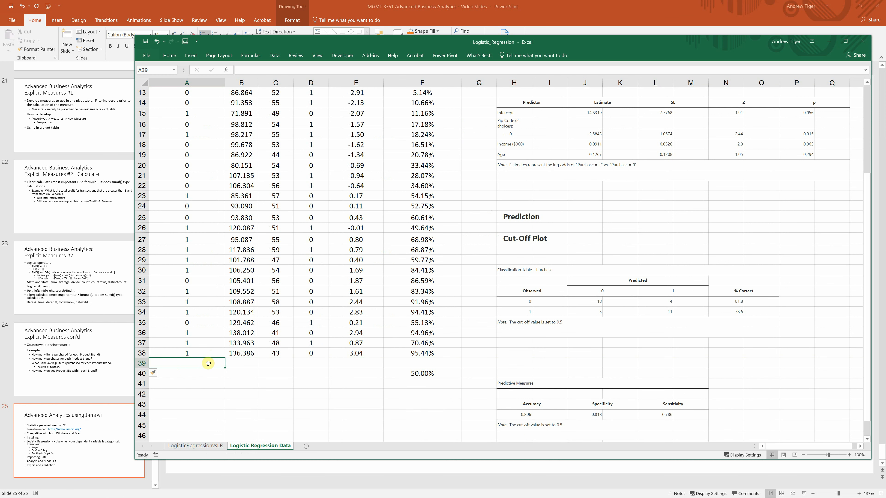
text(Calculator)
key(Return)
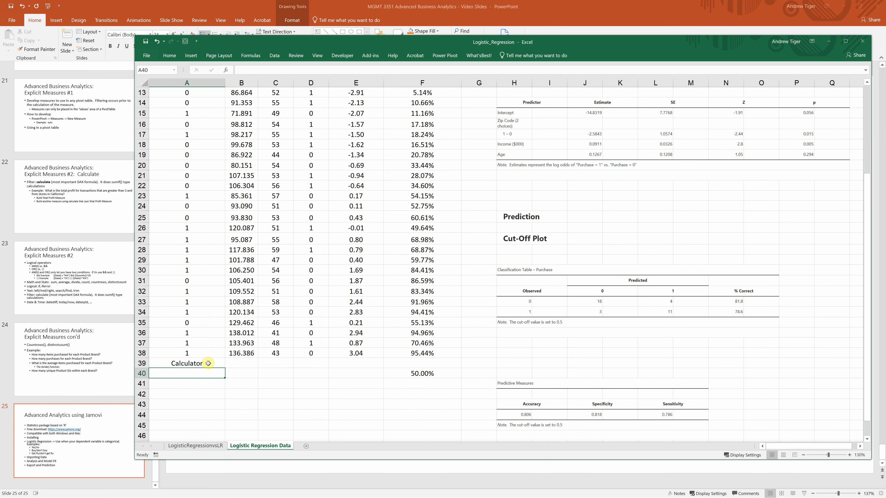
drag(209, 363, 421, 363)
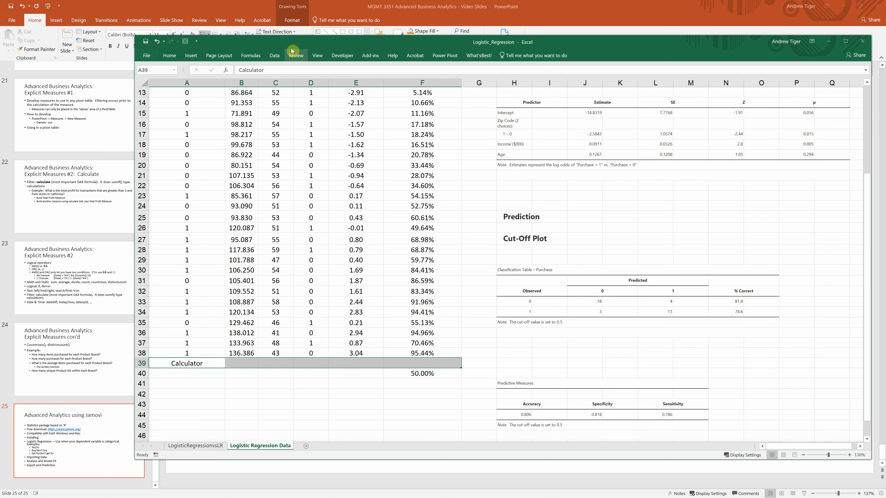
click(176, 57)
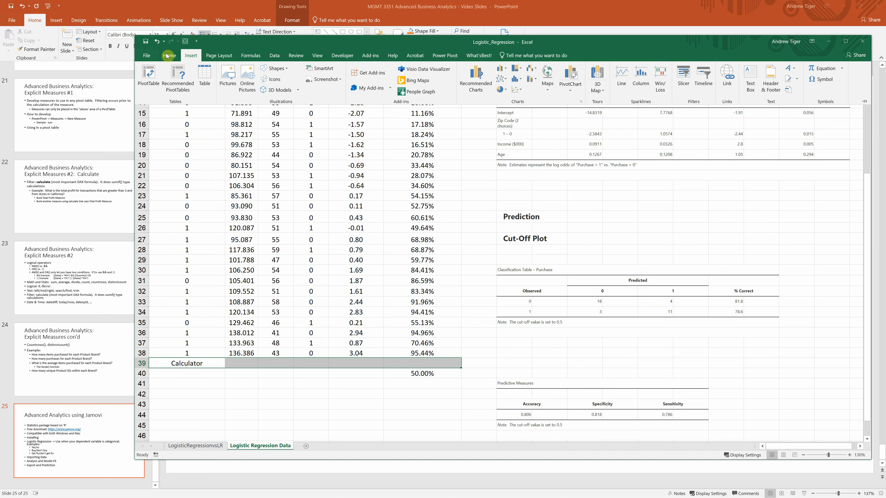
click(390, 89)
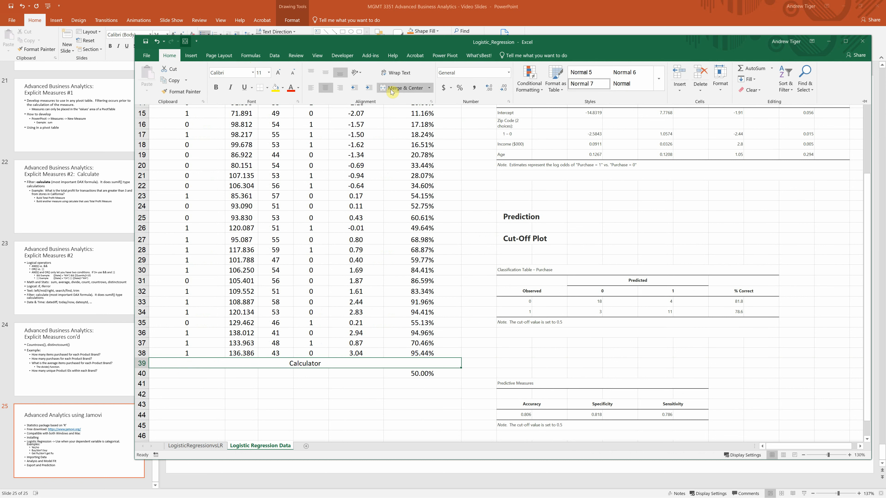
Step: Enter the new case's predictor values in row 40: income 125 in B40, age 40 in C40 and zip code 0 in D40
click(231, 373)
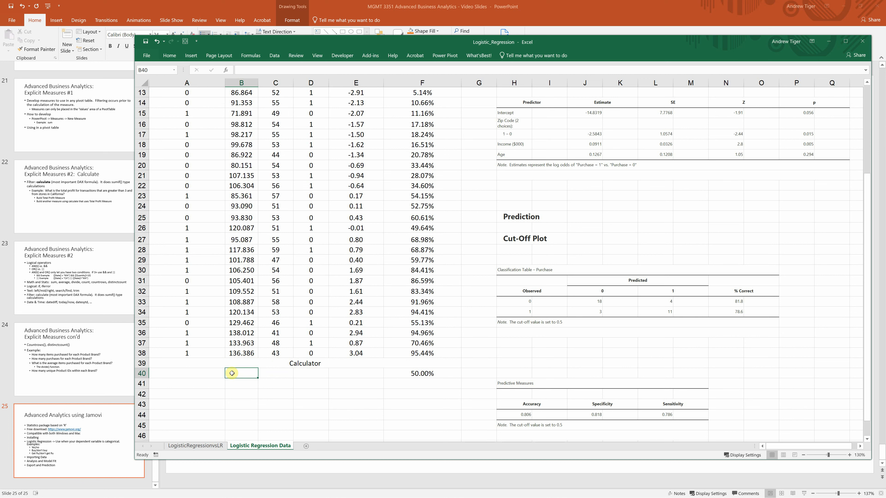
text(12)
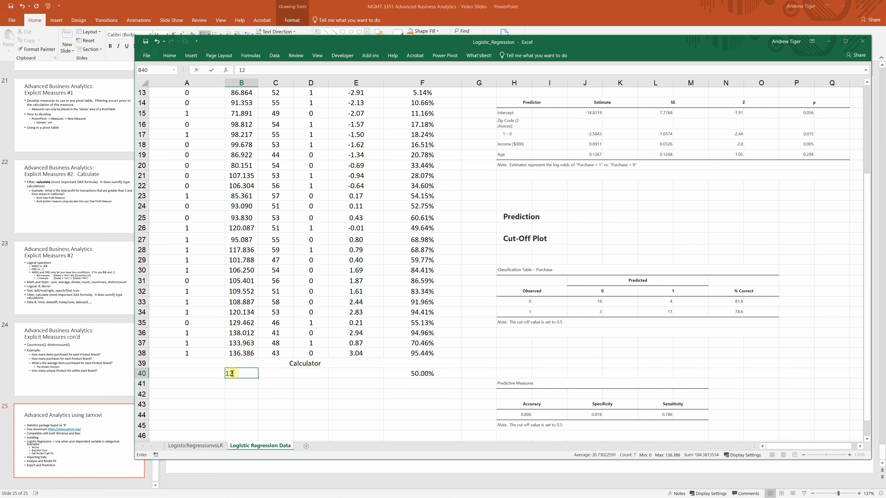
text(5)
key(Tab)
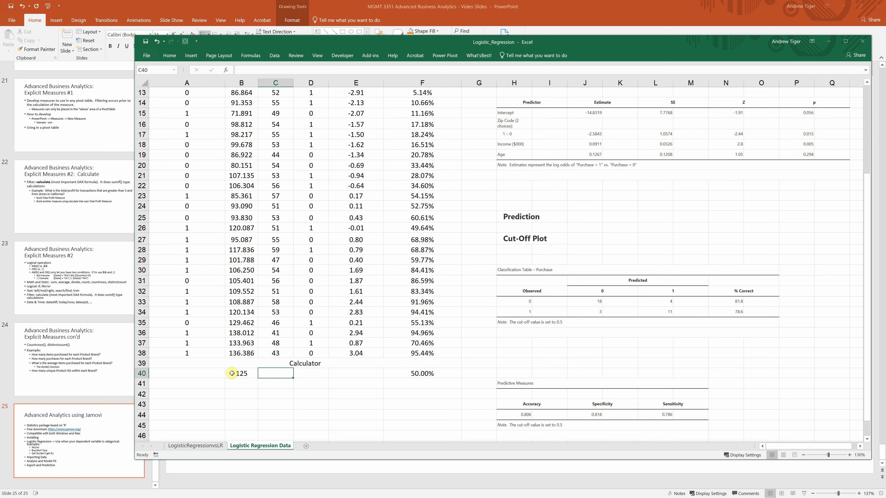
text(40)
key(Tab)
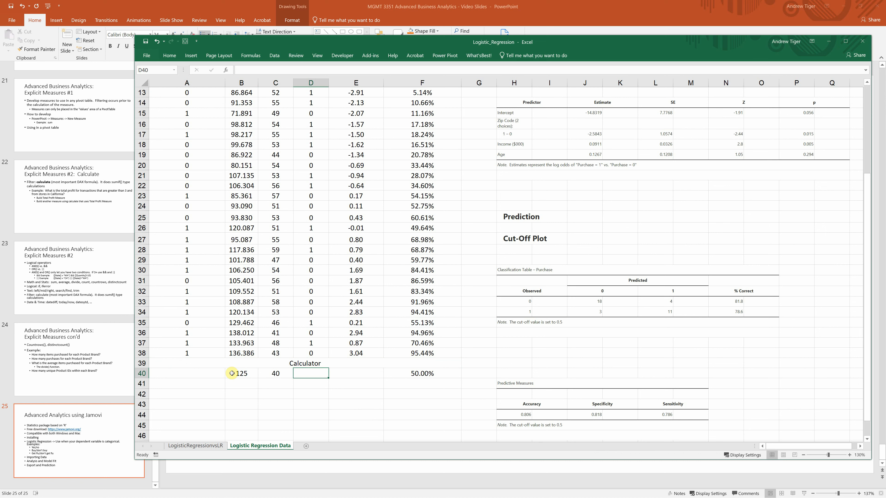
text(0)
key(Return)
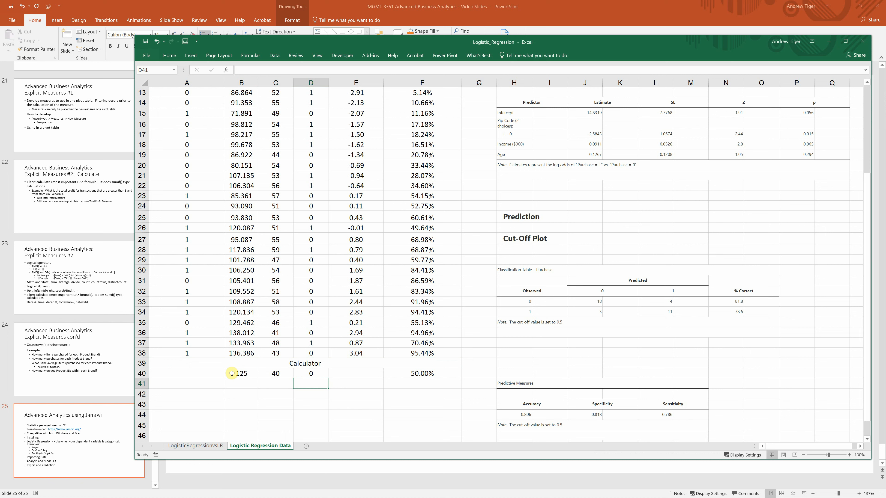
Step: Copy the logit formula from E38 into E40 and check the purchase probability in F40
click(356, 353)
key(ctrl+c)
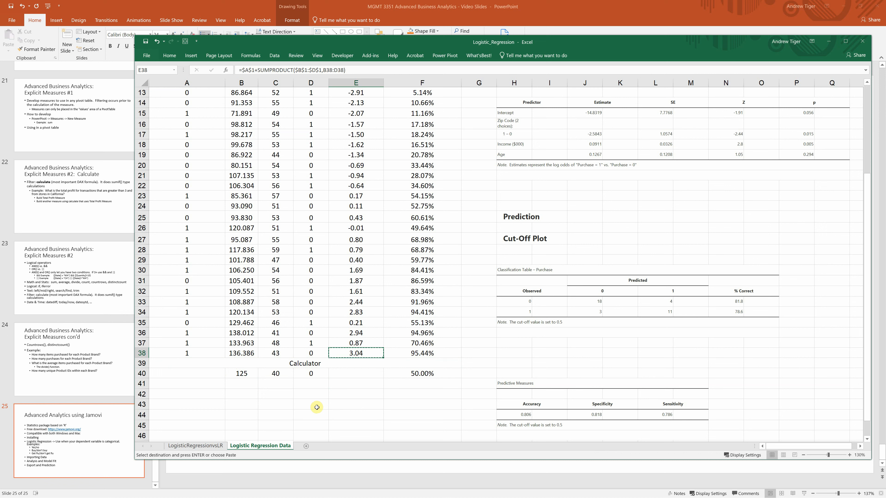
click(346, 376)
key(ctrl+v)
key(Down)
key(Down)
key(Down)
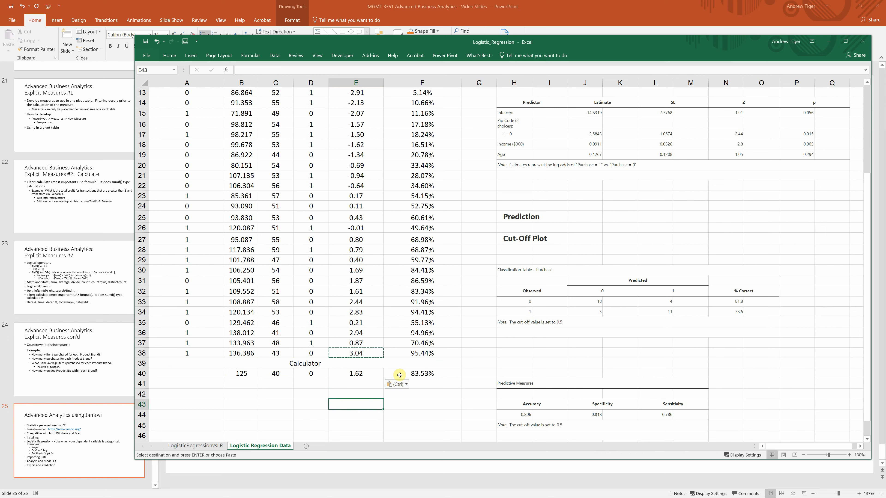
click(402, 374)
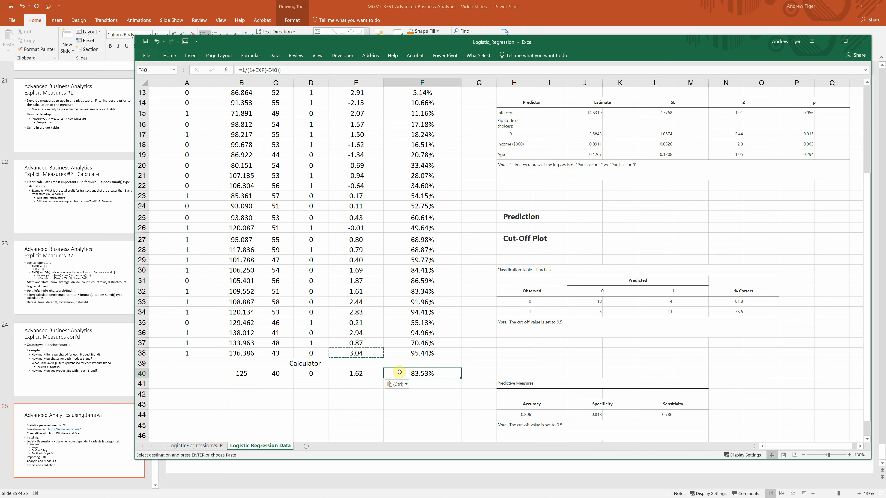
Step: Enter an IF formula in A40 that returns 1 when the probability in F40 exceeds .5 and 0 otherwise
click(190, 374)
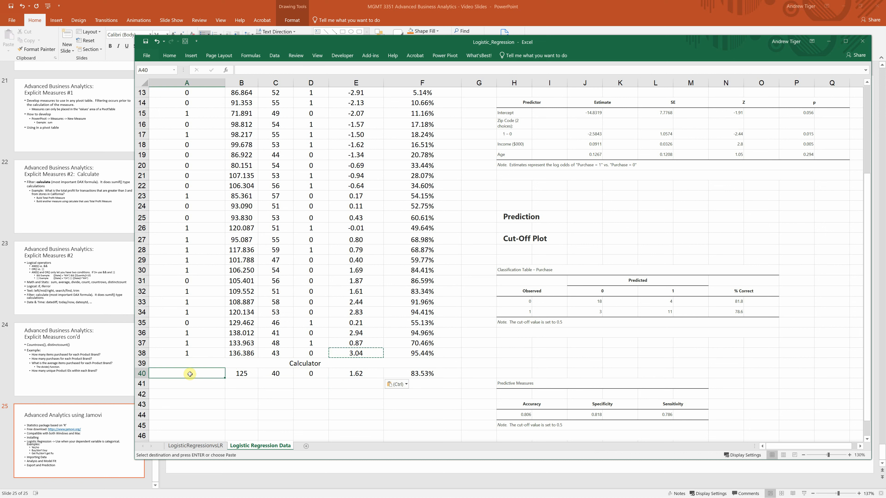
text(=i)
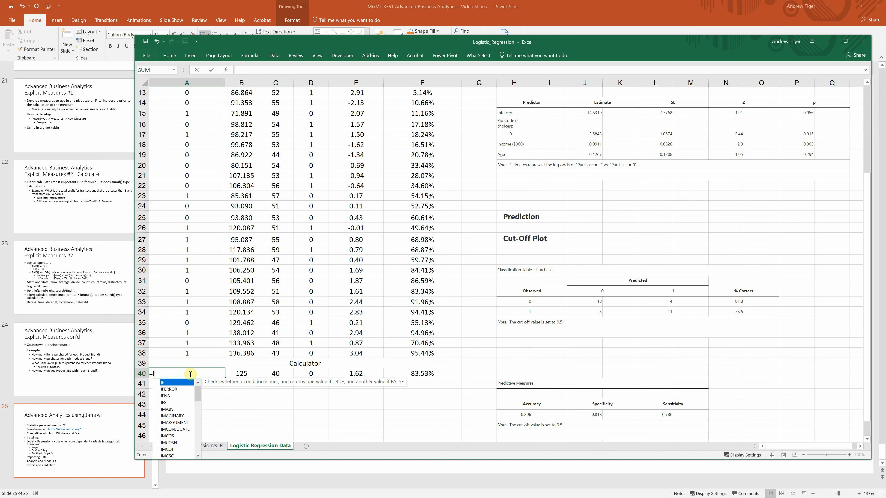
text(f()
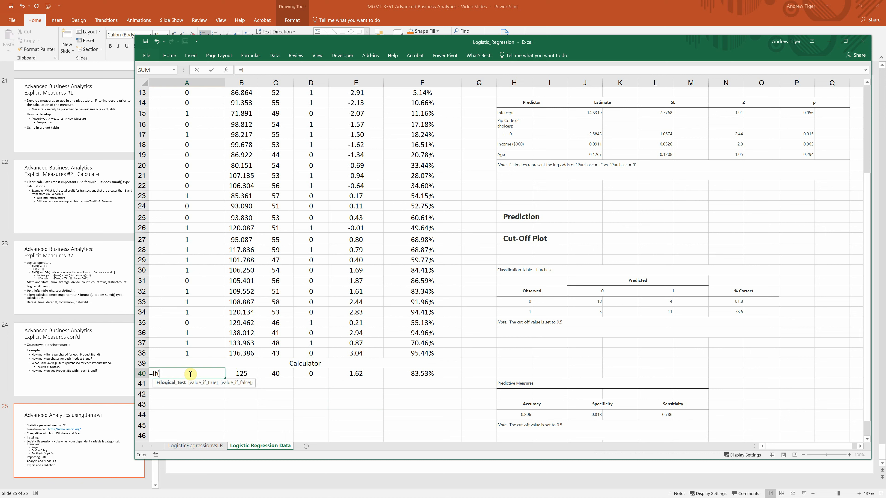
click(389, 372)
text(>)
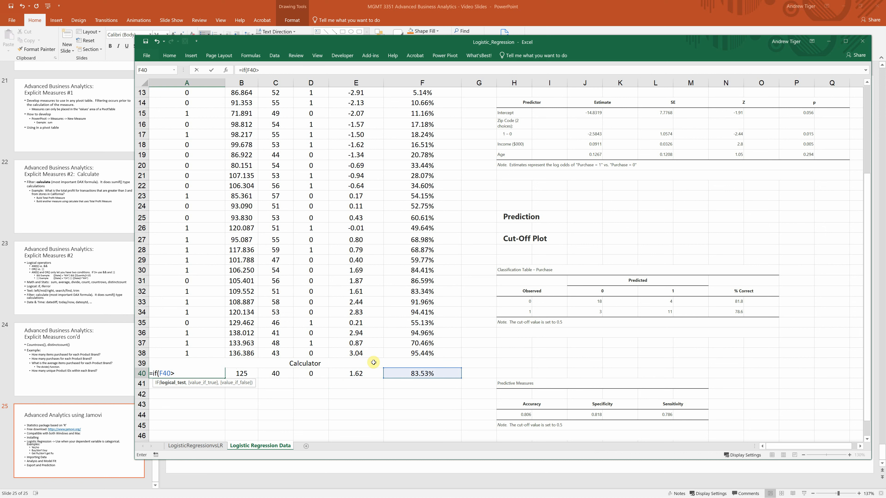
text(.5,)
text(1,)
text(0)
key(Return)
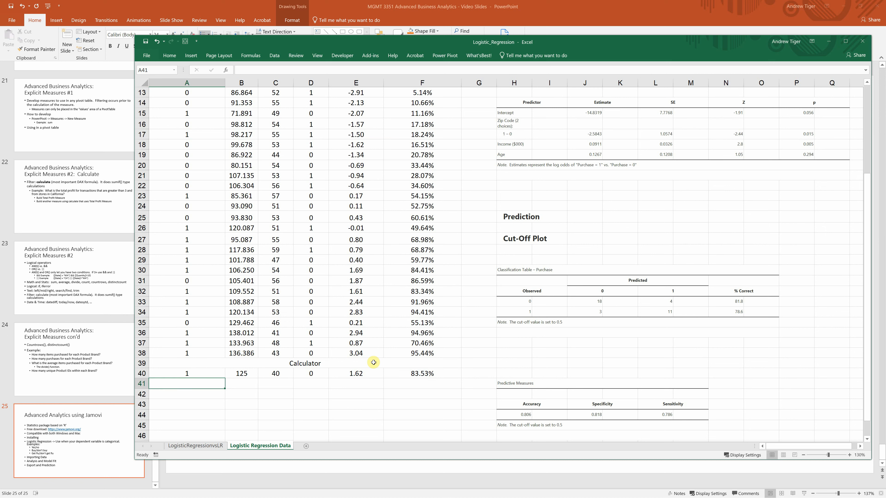
Step: Set the calculator's zip code in D40 to 1 and check the purchase probability in F40
drag(194, 364, 403, 372)
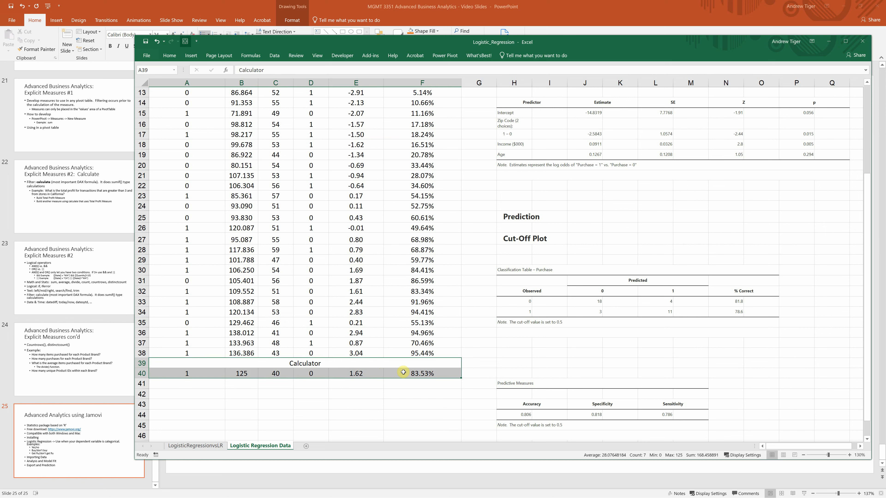
drag(240, 375, 307, 375)
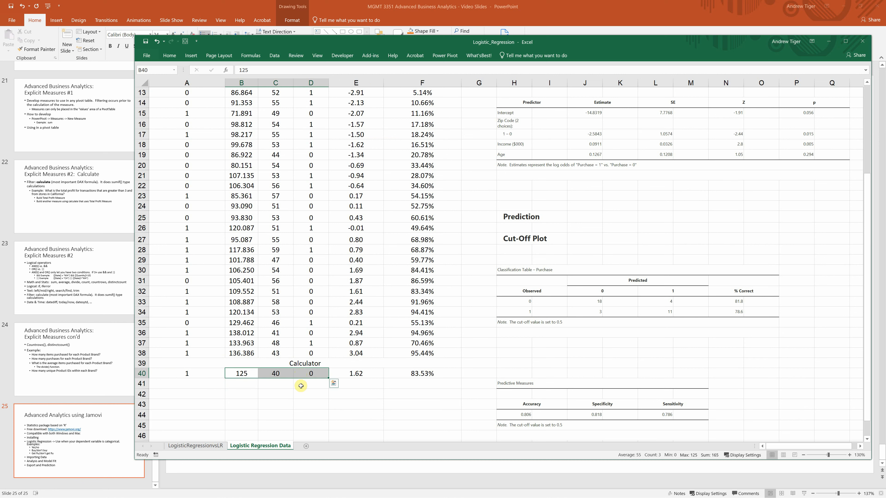
click(305, 376)
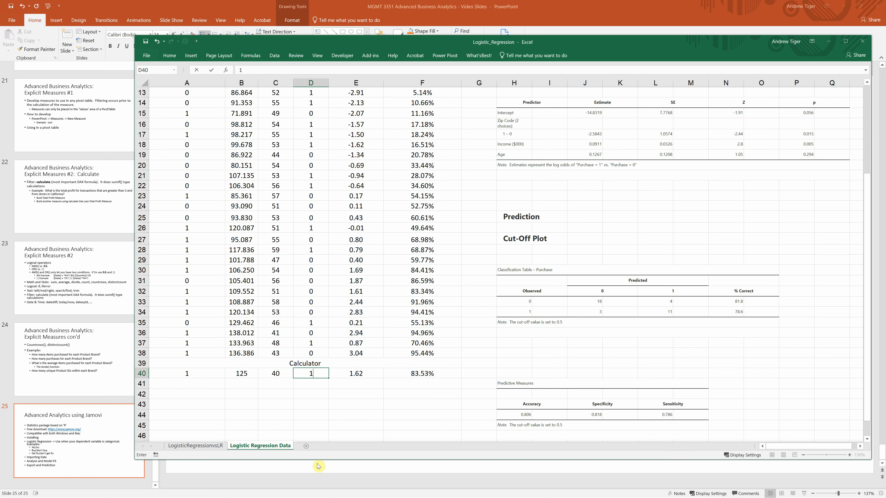
text(1)
key(Return)
click(424, 374)
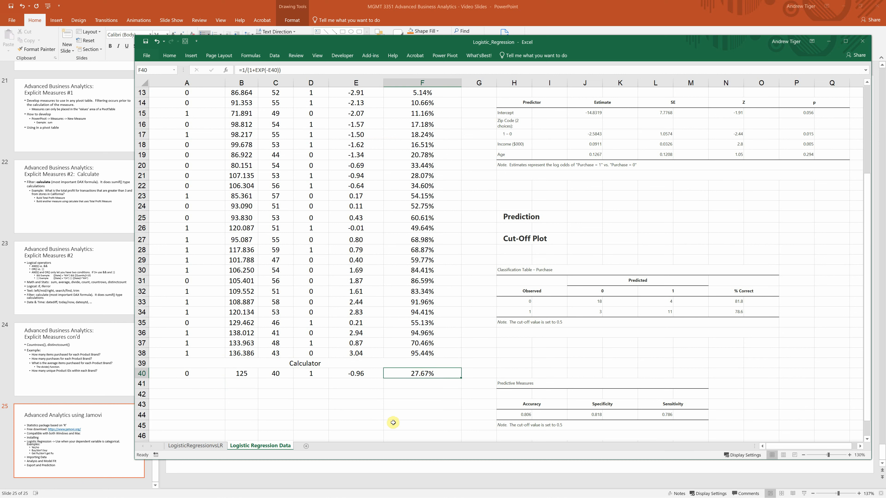
Step: Set the calculator's zip code in D40 back to 0
click(304, 376)
text(0)
key(Return)
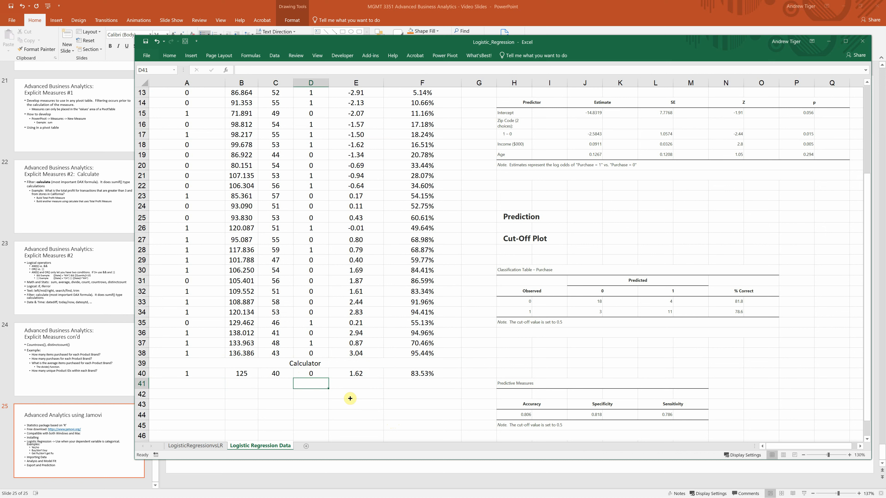
click(359, 392)
Step: Try ages 45 and 50 in C40, and set the calculator's age to 35
click(276, 376)
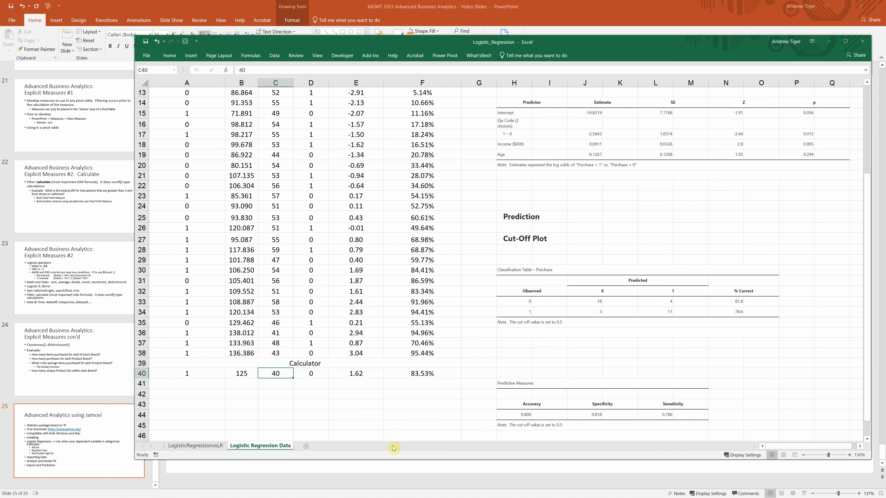
text(45)
key(Return)
key(Up)
text(50)
key(Return)
key(Up)
text(35)
key(Return)
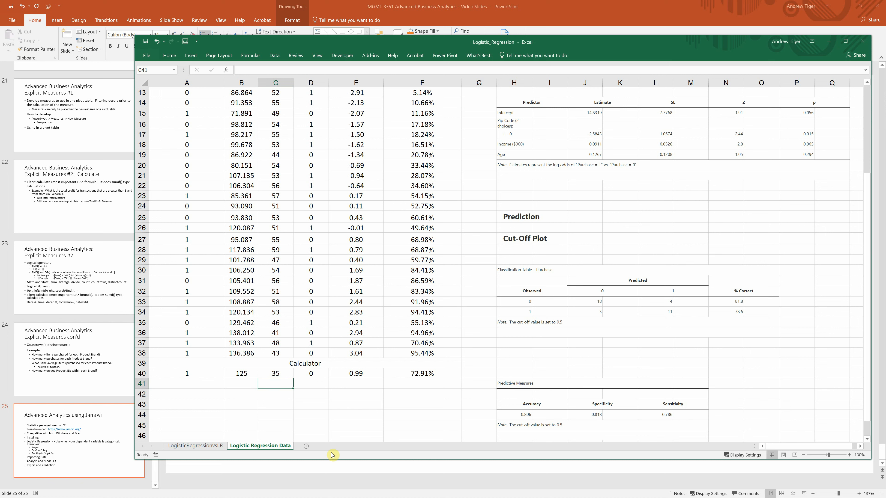
Step: Review the calculator's inputs, probability and predicted purchase in row 40, changing the zip code in D40 to 1
drag(248, 374, 349, 380)
click(310, 394)
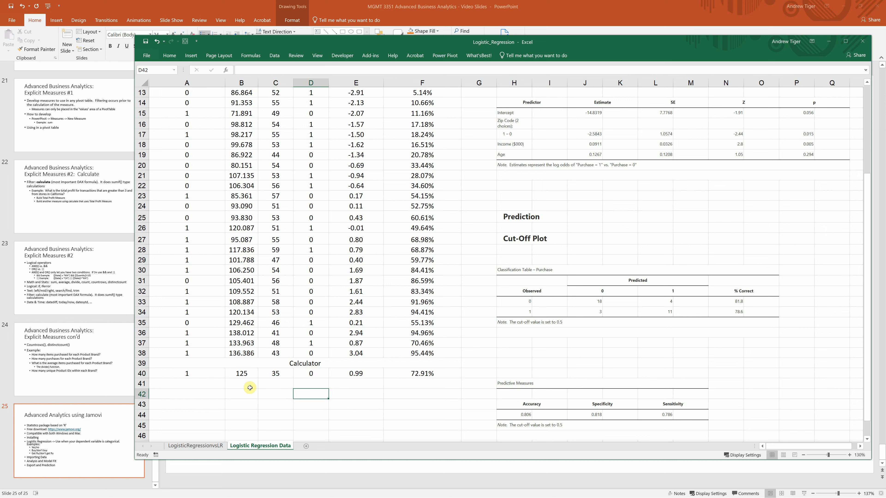
drag(244, 374, 325, 377)
click(414, 375)
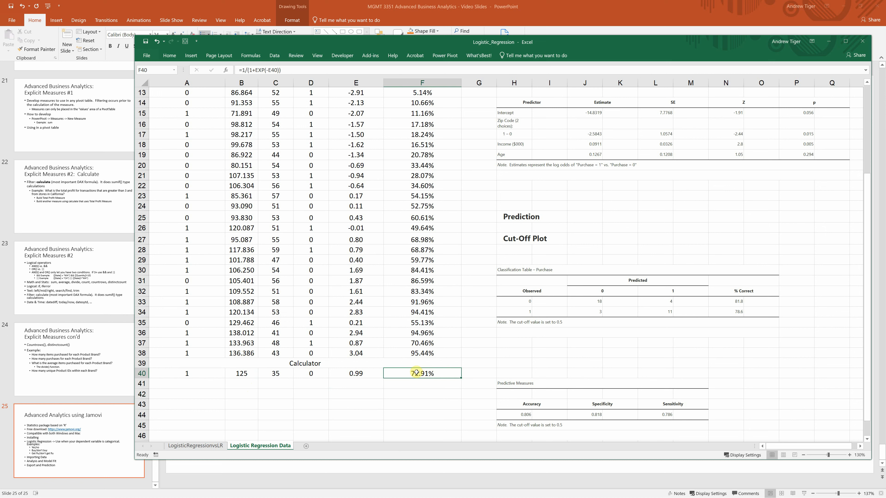
click(203, 373)
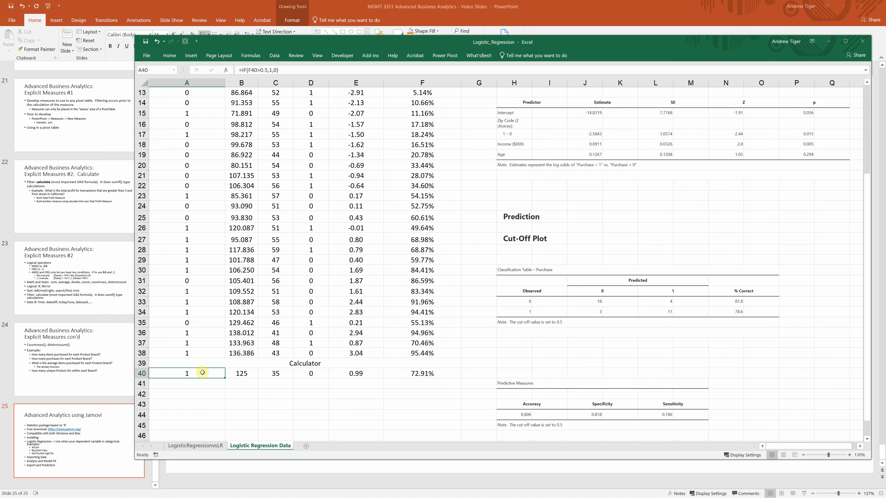
click(321, 373)
text(1)
key(Return)
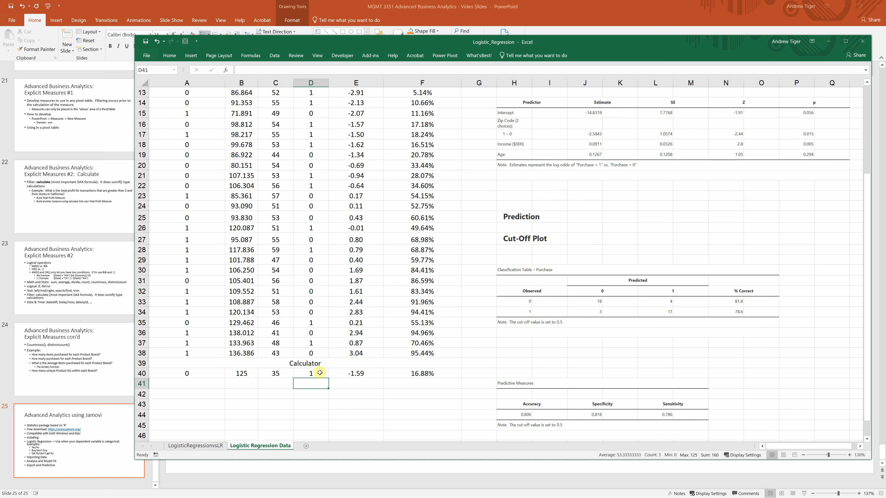
click(192, 374)
drag(185, 364, 187, 373)
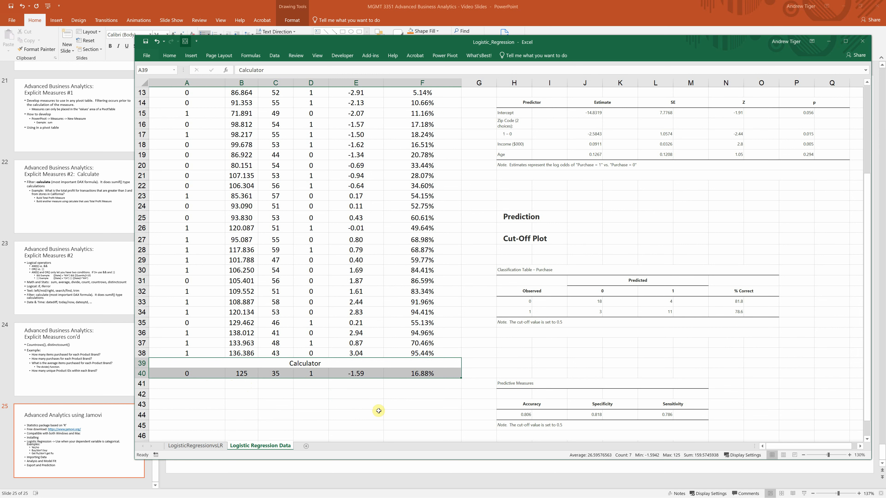
Step: Review the data and model coefficients, checking the logit formula in E3 and the purchase probability formula in F3
scroll(294, 419, up, 4)
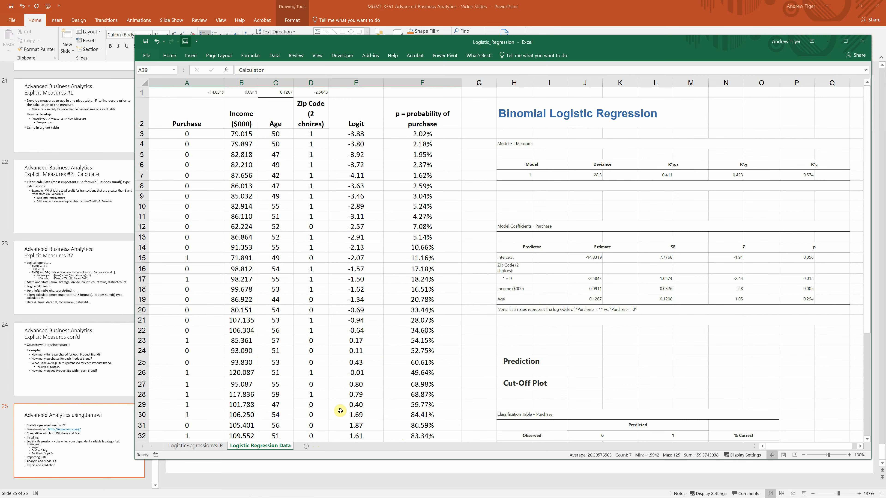
scroll(344, 406, down, 4)
scroll(365, 370, up, 4)
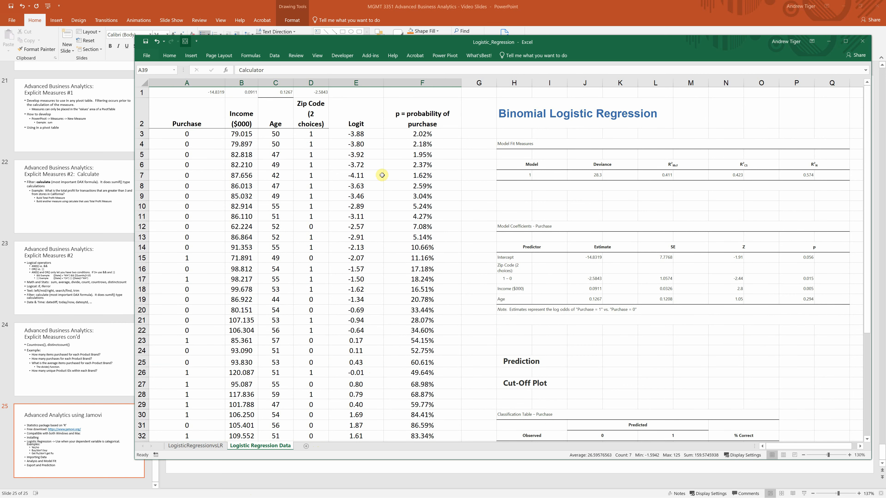
click(363, 133)
click(418, 134)
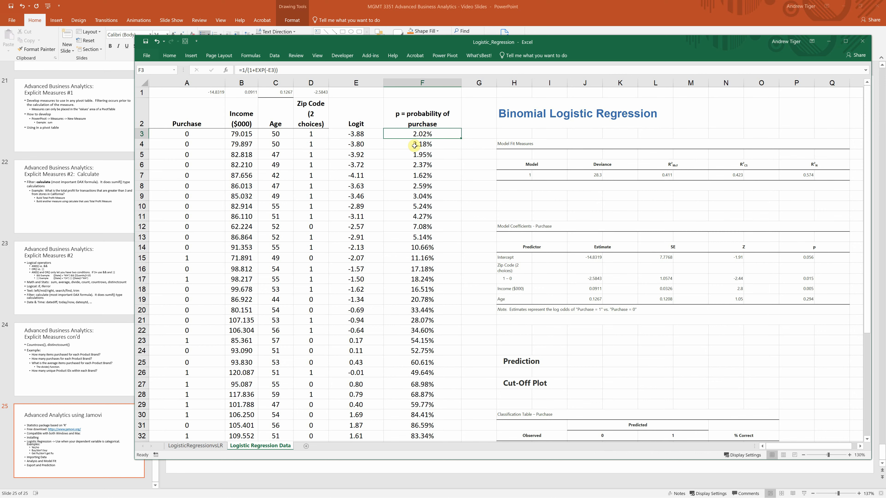
Step: Review the calculator row and the linear versus logistic model picture on the LogisticRegressionvsLR sheet, ending back on the Logistic Regression Data sheet
scroll(420, 239, down, 5)
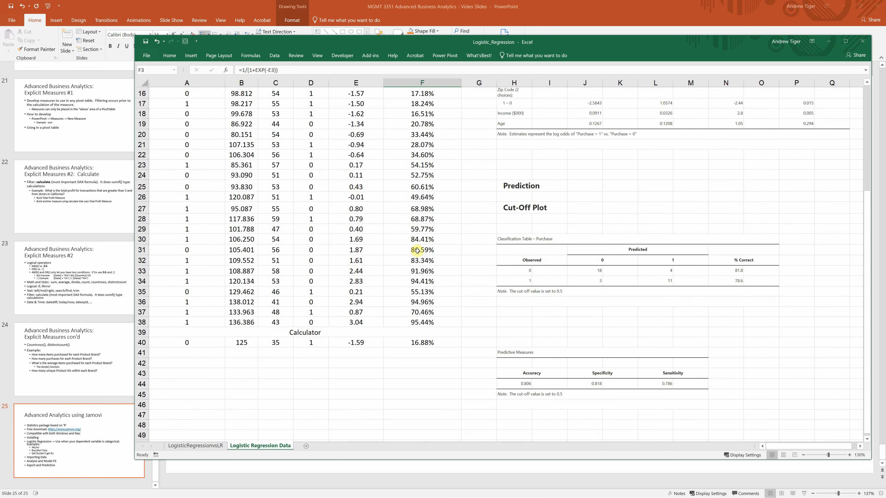
scroll(247, 342, up, 1)
drag(195, 333, 370, 376)
click(216, 447)
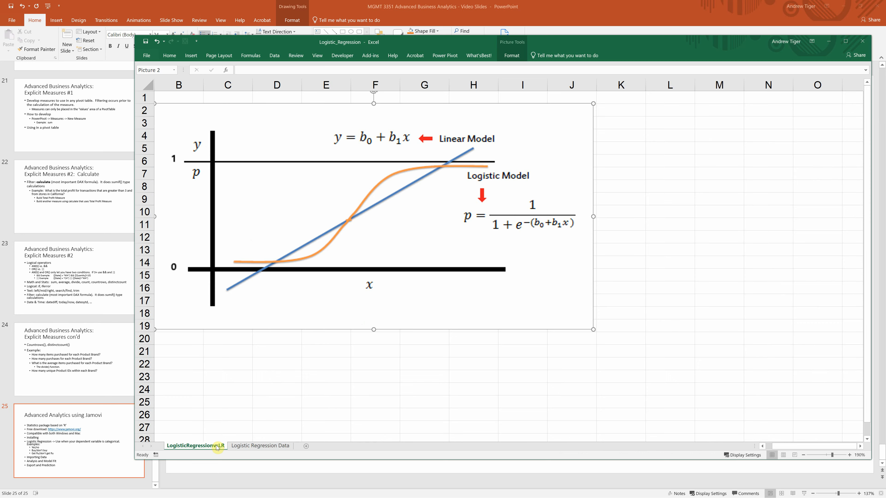
click(255, 447)
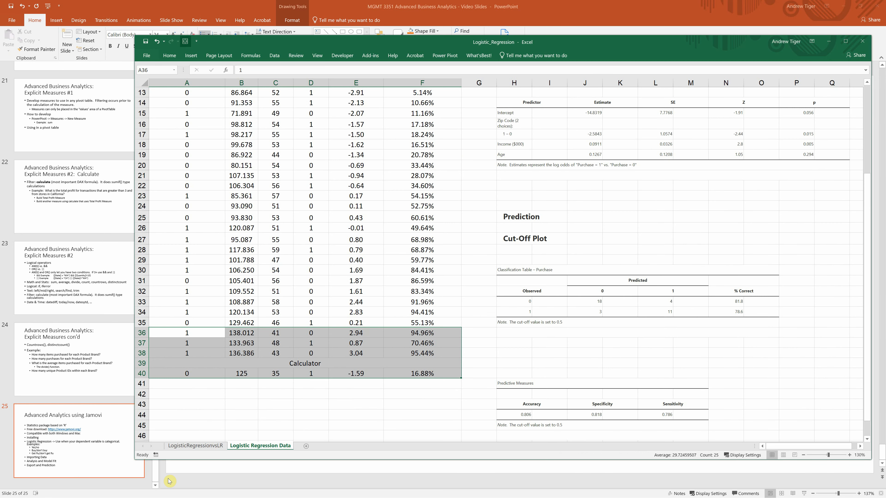